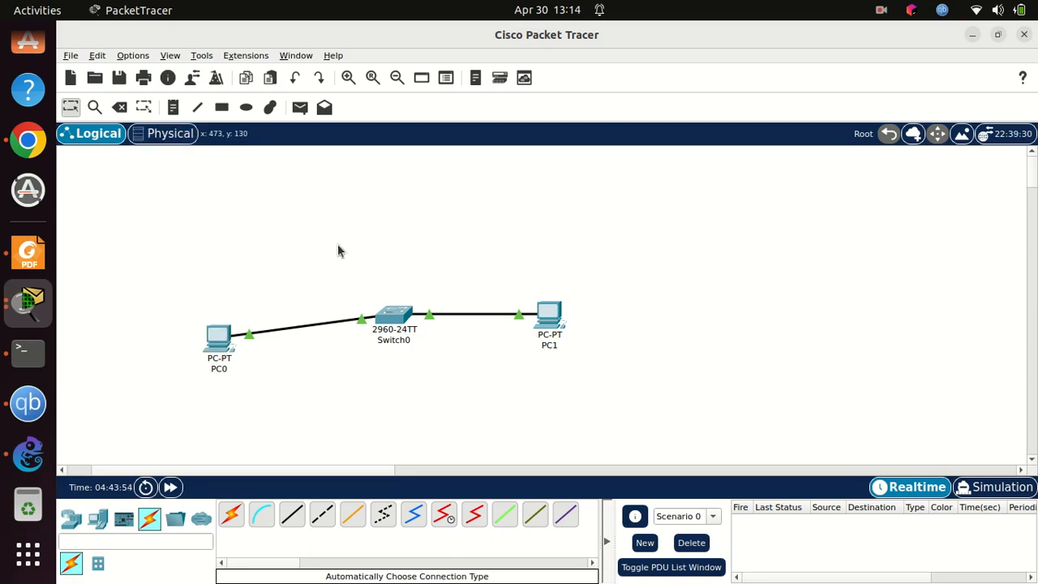
Step: Examine the front and rear of Switch0 in an enlarged physical device view
{"action": "left_click", "coordinate": [391, 325]}
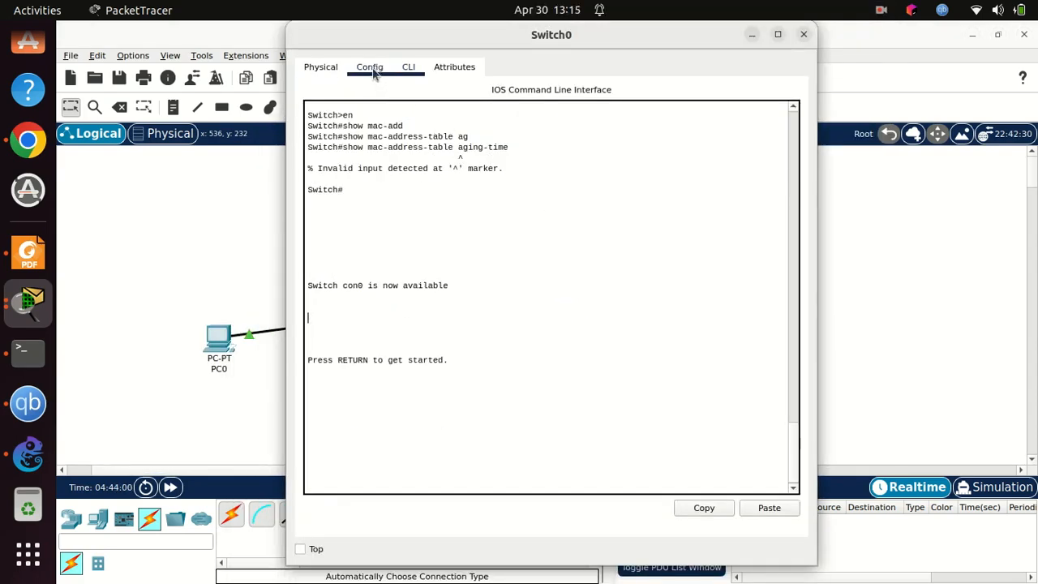
{"action": "left_click", "coordinate": [323, 69]}
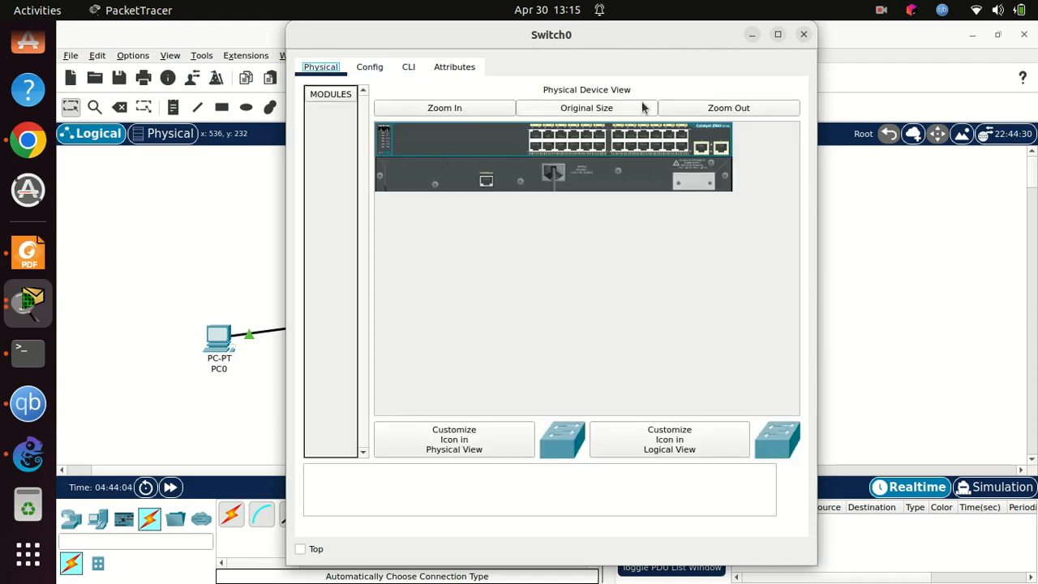
{"action": "left_click", "coordinate": [455, 108]}
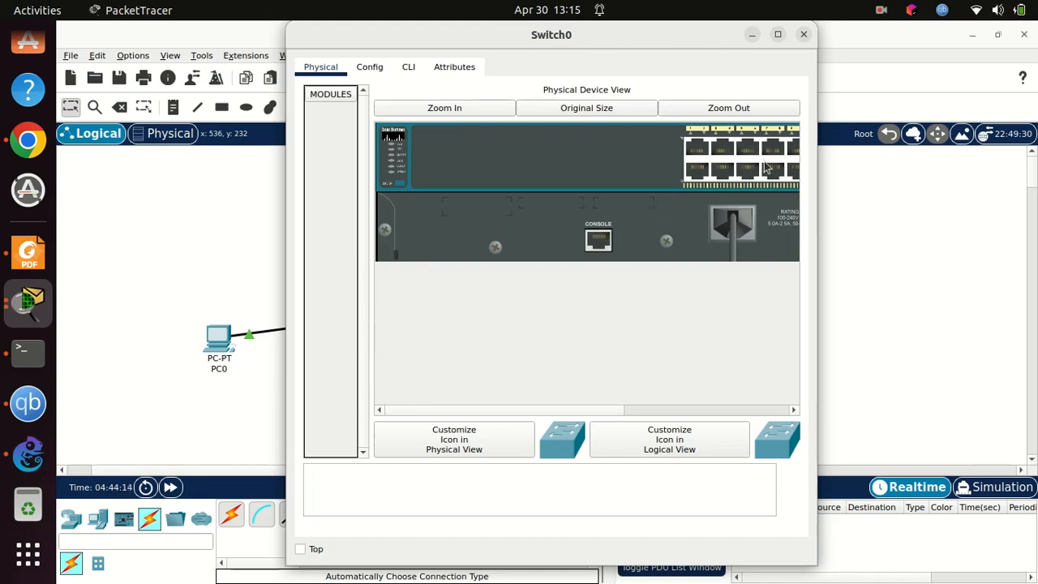
{"action": "left_click", "coordinate": [803, 35]}
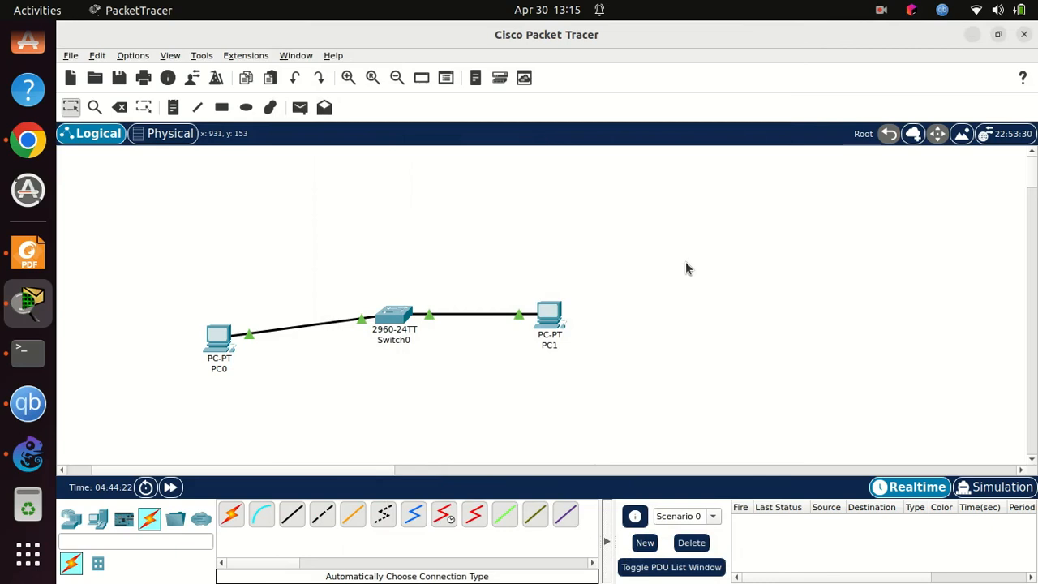
Step: Start a command-line session on Switch0 and enter privileged EXEC mode with the enable command
{"action": "left_click", "coordinate": [404, 317]}
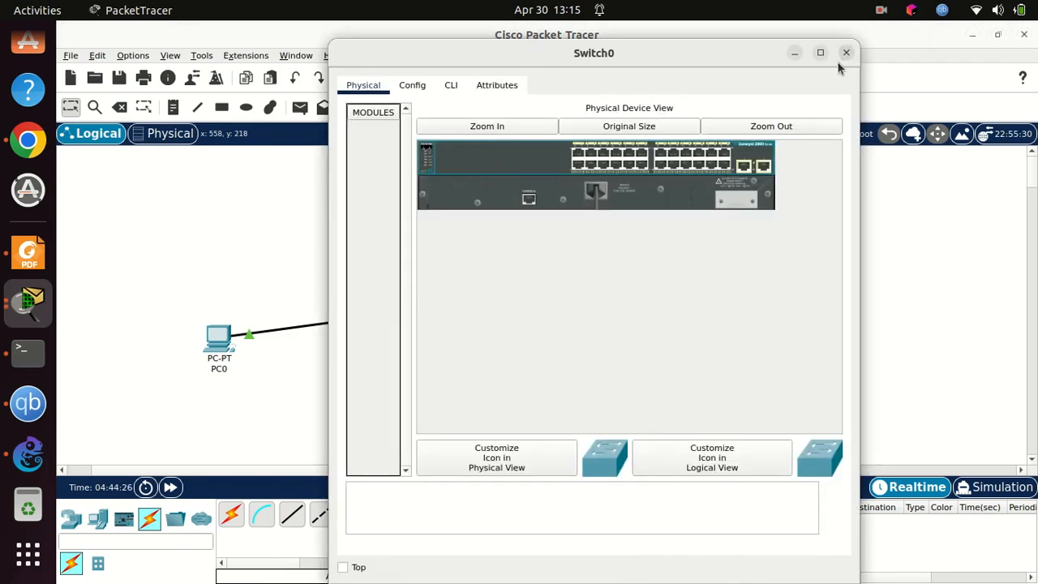
{"action": "left_click", "coordinate": [452, 86]}
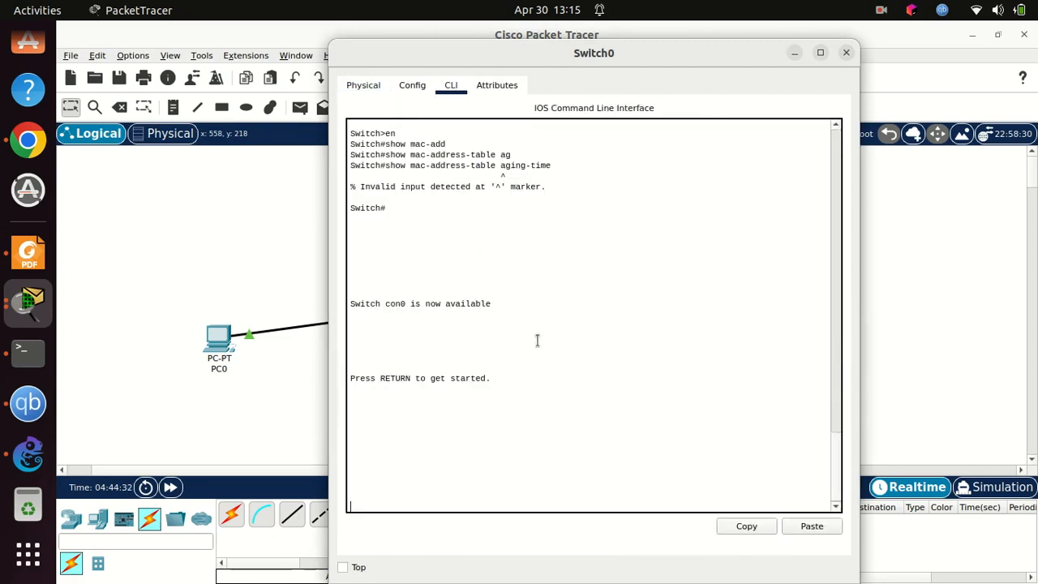
{"action": "key", "text": "Return"}
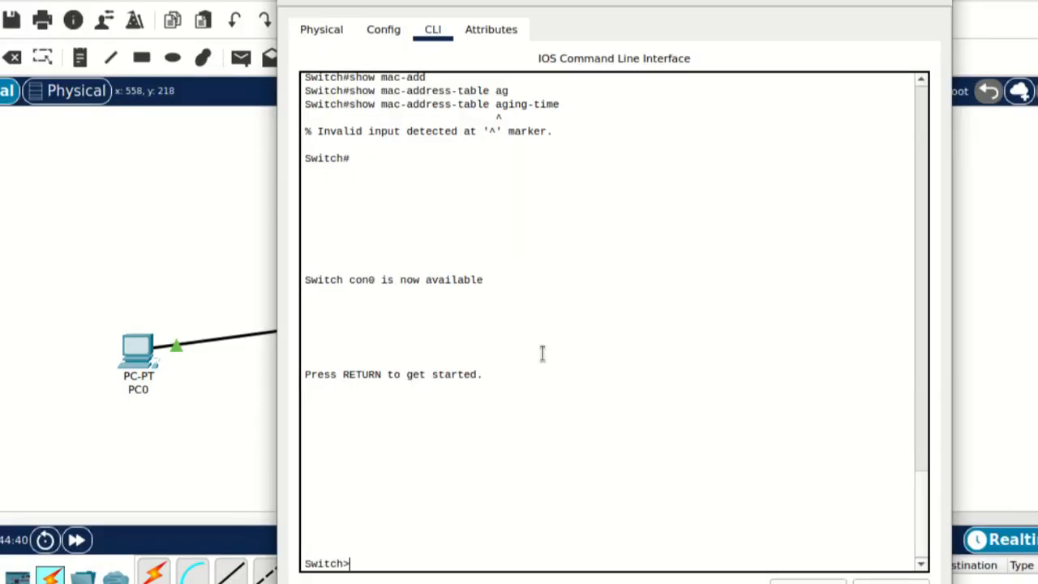
{"action": "type", "text": "enable"}
{"action": "key", "text": "Return"}
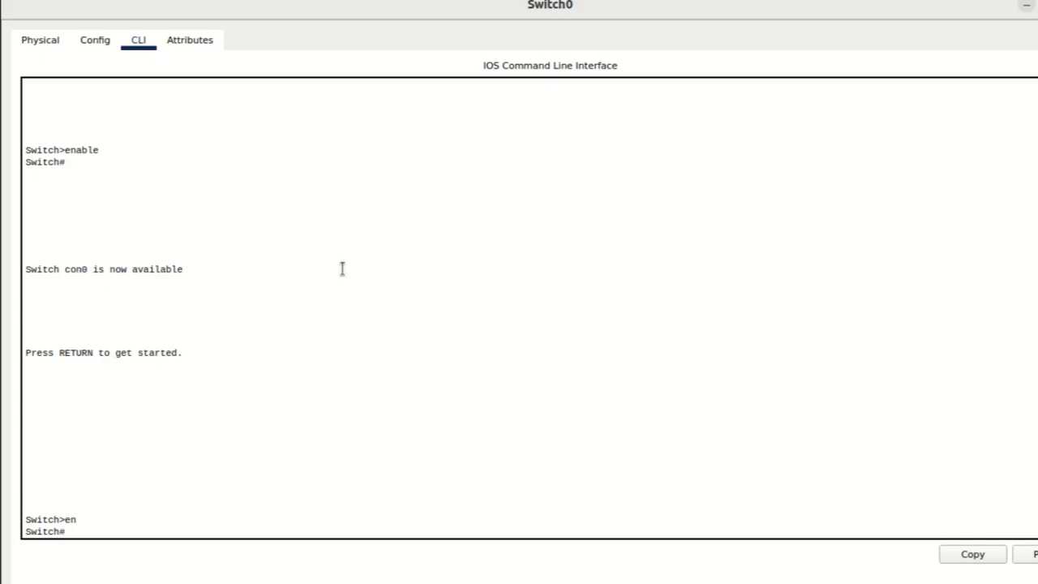
Step: Enter global configuration mode on Switch0 with configure terminal
{"action": "type", "text": "config"}
{"action": "key", "text": "Tab"}
{"action": "type", "text": "ter"}
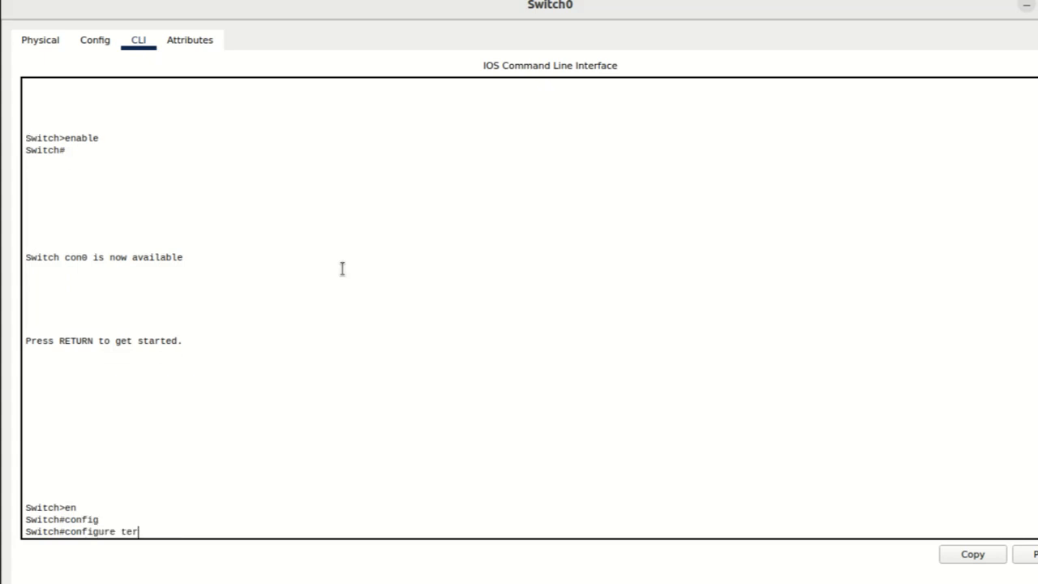
{"action": "key", "text": "Tab"}
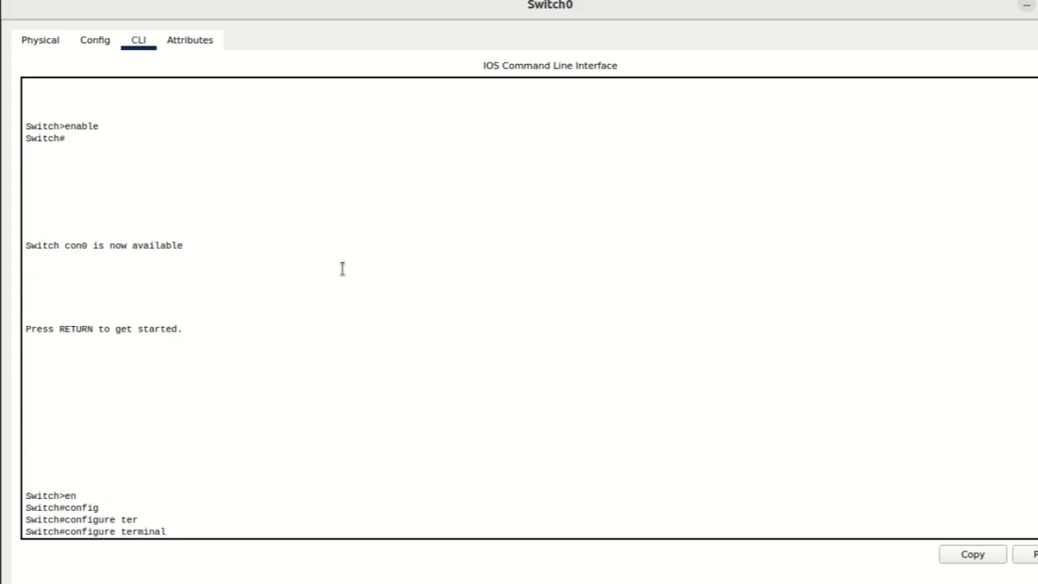
{"action": "key", "text": "Return"}
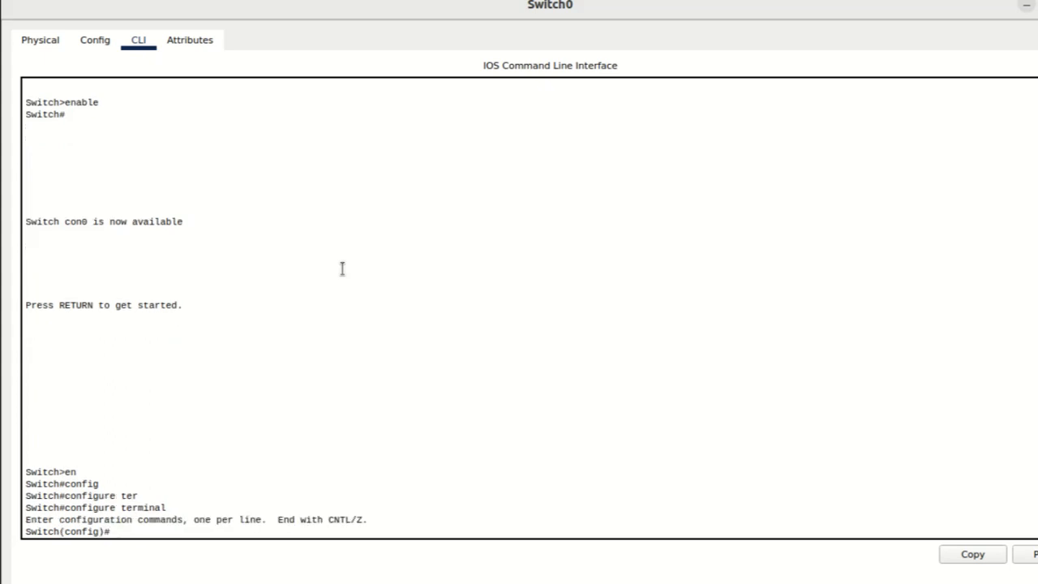
Step: List the options of the enable and enable secret commands, and assign the privileged-level secret password
{"action": "type", "text": "enable ?"}
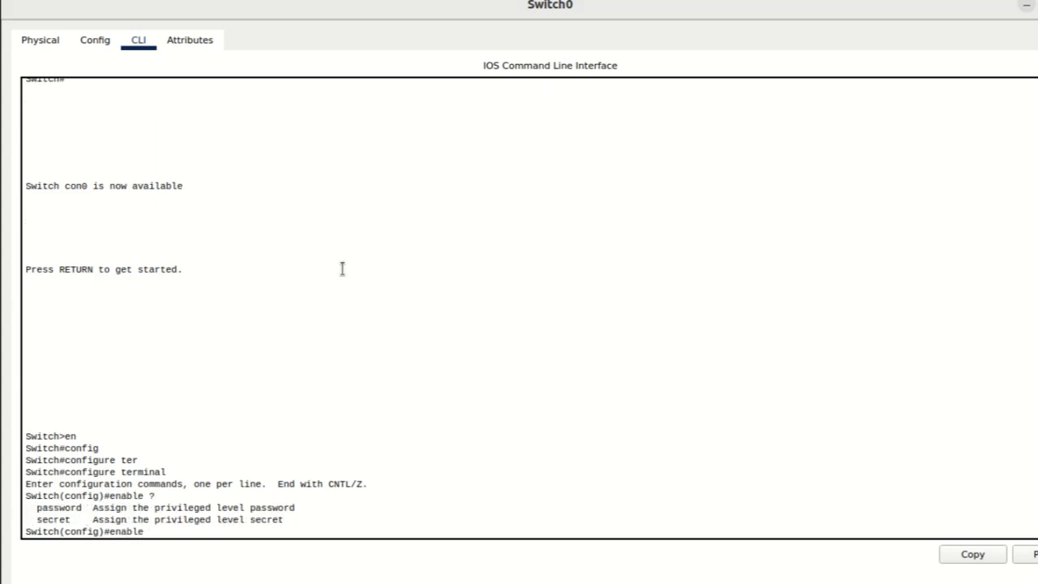
{"action": "type", "text": " se"}
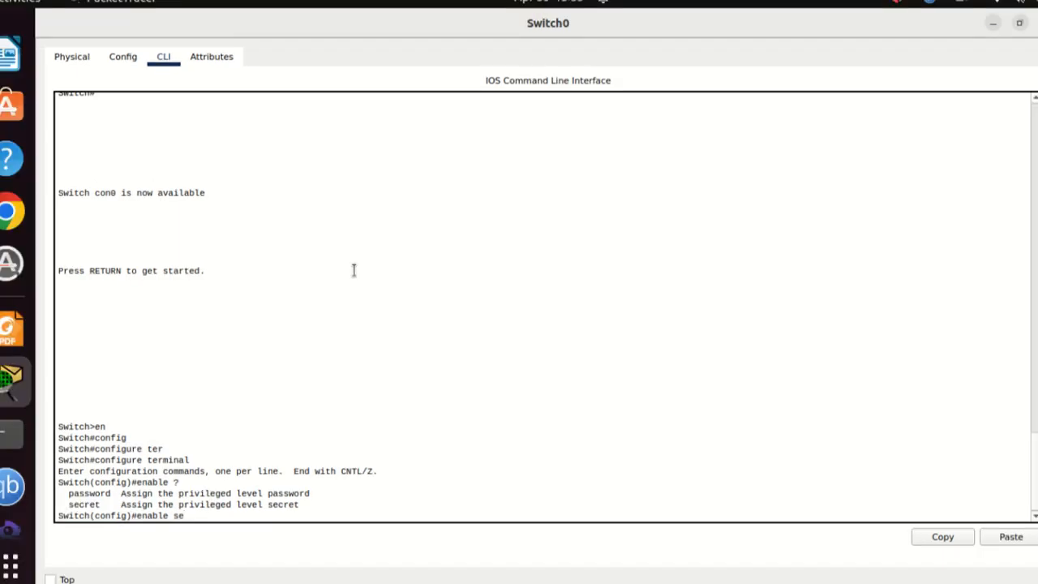
{"action": "key", "text": "Tab"}
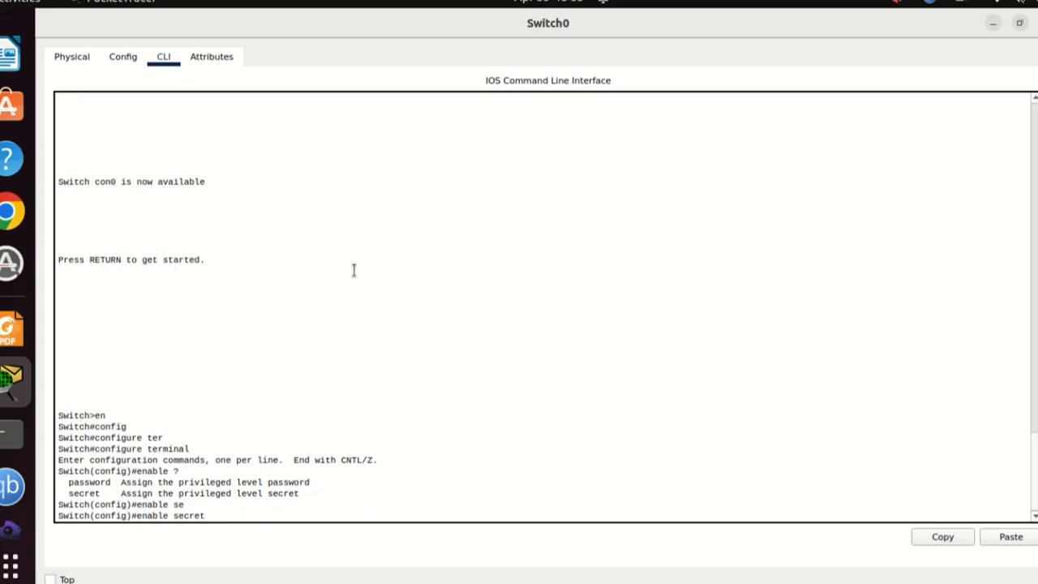
{"action": "type", "text": "?"}
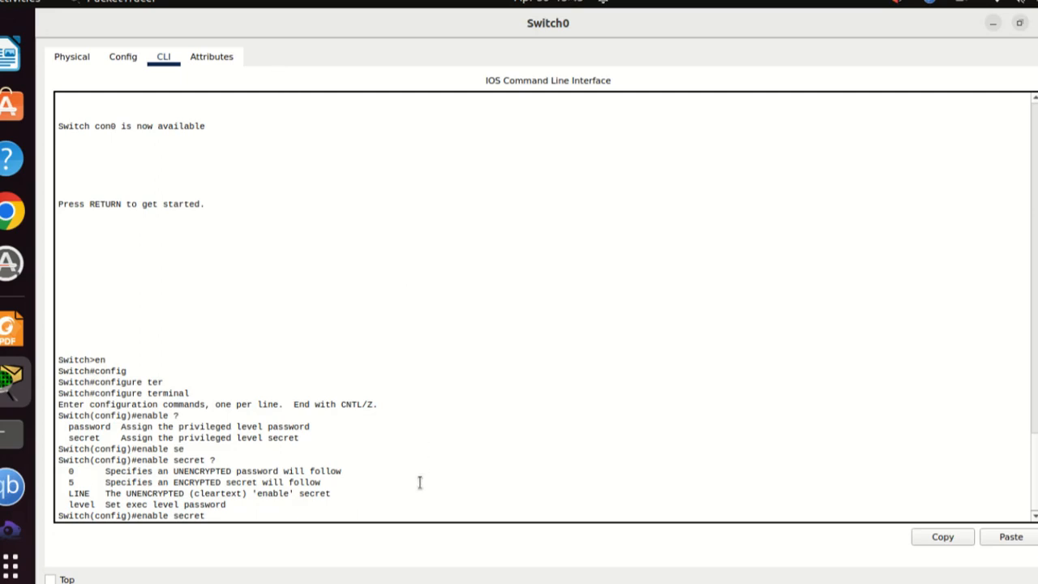
{"action": "type", "text": "cisco"}
{"action": "key", "text": "Return"}
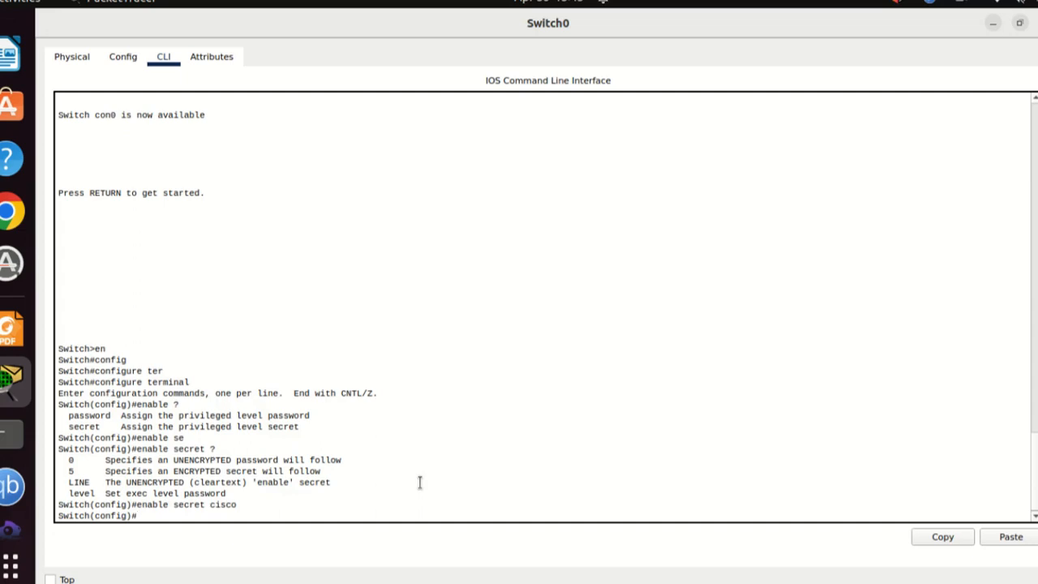
Step: Exit configuration mode and the console session, and start a fresh session at the user EXEC prompt
{"action": "type", "text": "exit"}
{"action": "key", "text": "Return"}
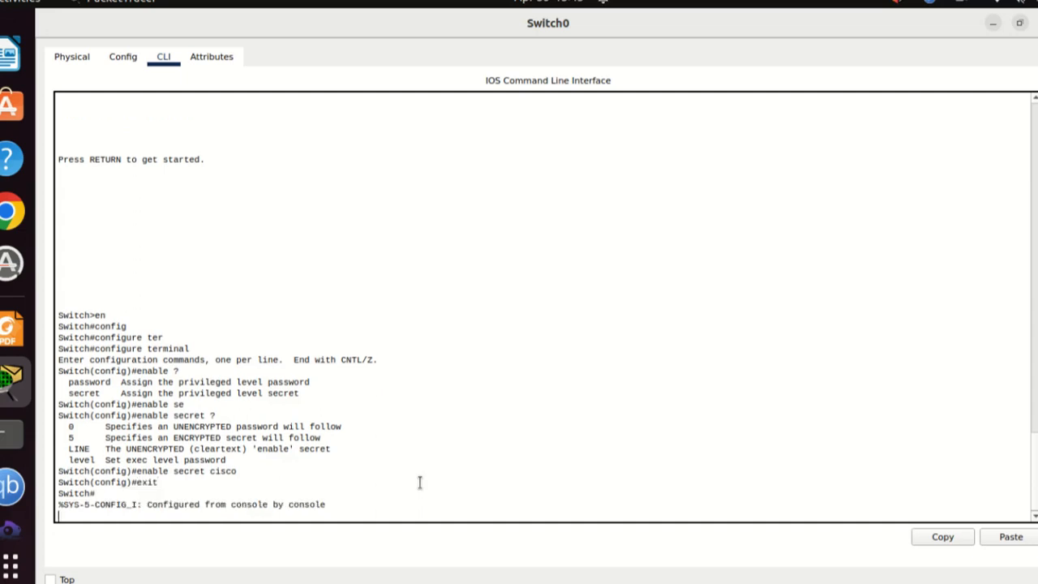
{"action": "key", "text": "Return"}
{"action": "type", "text": "e"}
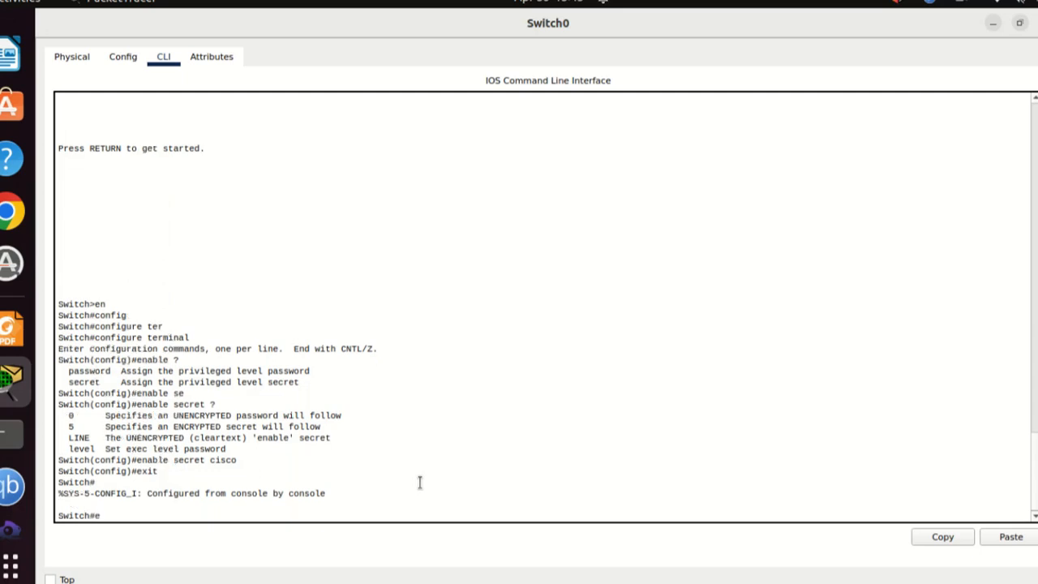
{"action": "type", "text": "xit"}
{"action": "key", "text": "Return"}
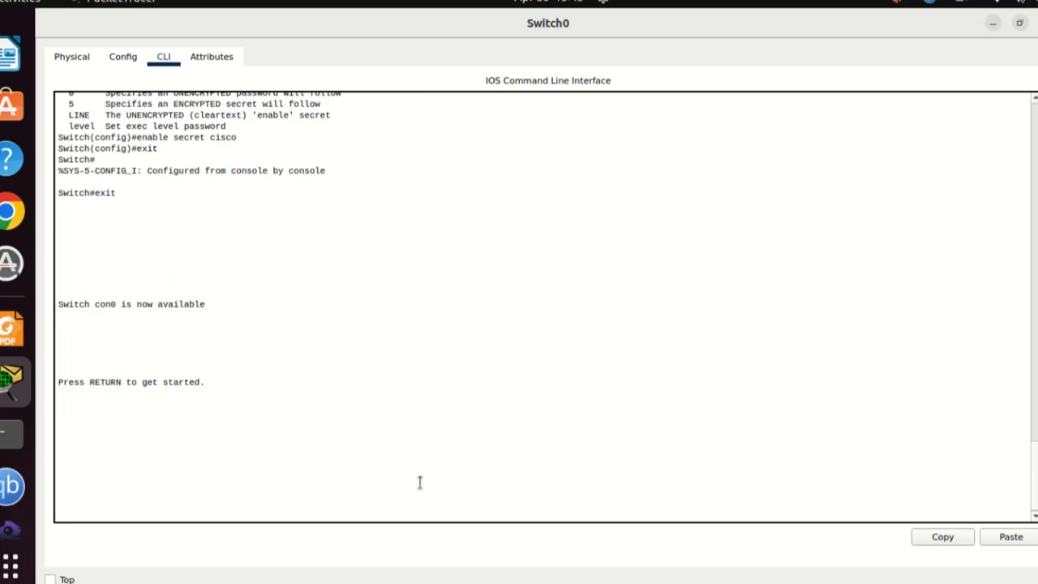
{"action": "key", "text": "Return"}
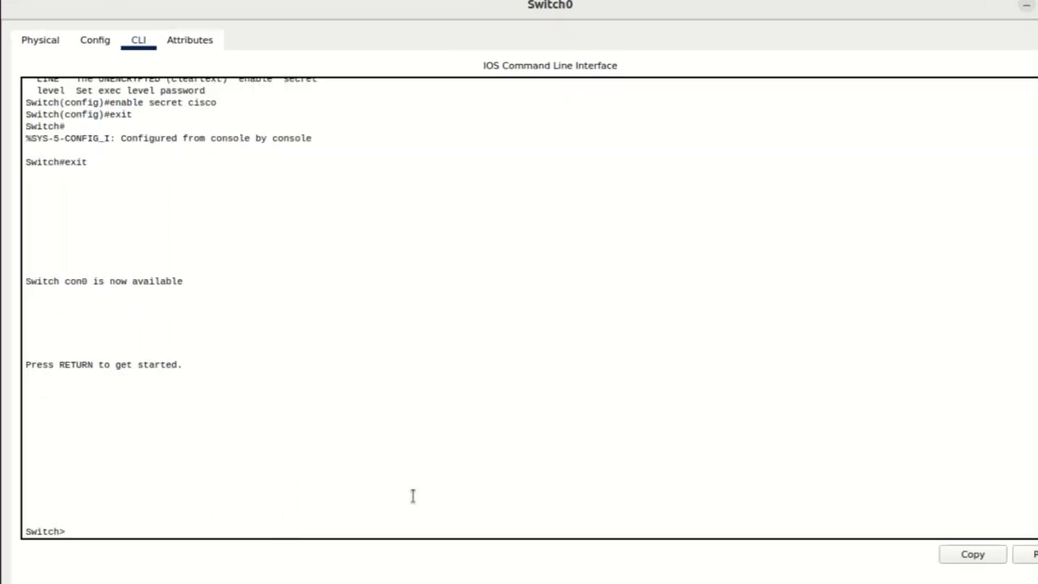
Step: Re-enter privileged EXEC mode on Switch0 by supplying the enable secret password
{"action": "type", "text": "en"}
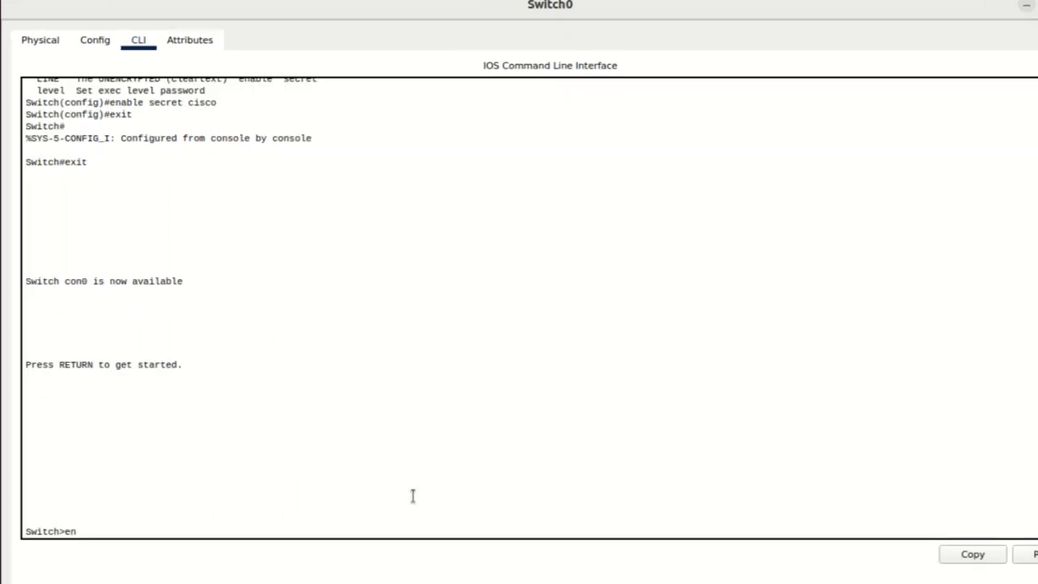
{"action": "key", "text": "Return"}
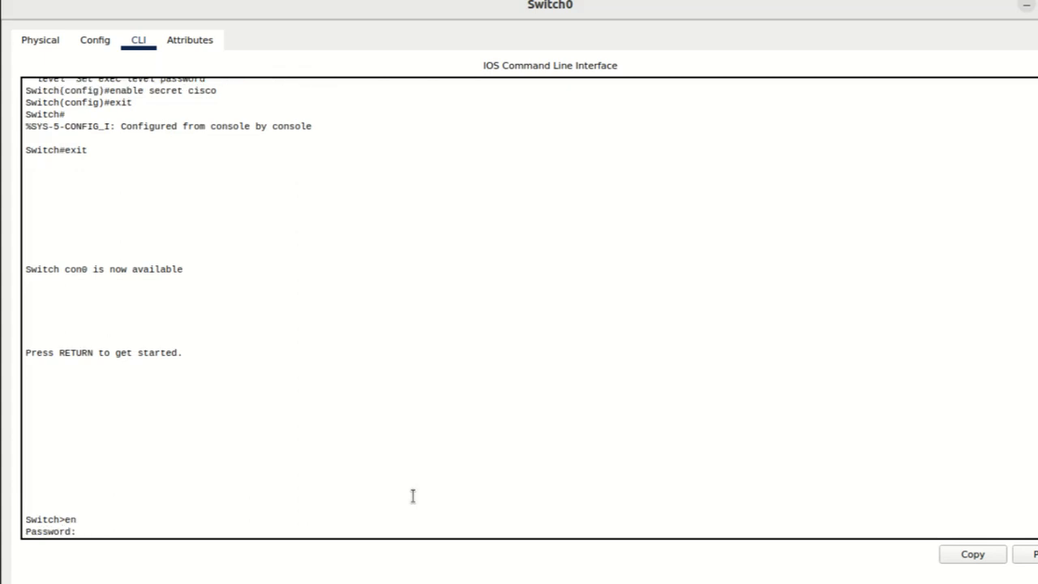
{"action": "type", "text": "cisco"}
{"action": "key", "text": "Return"}
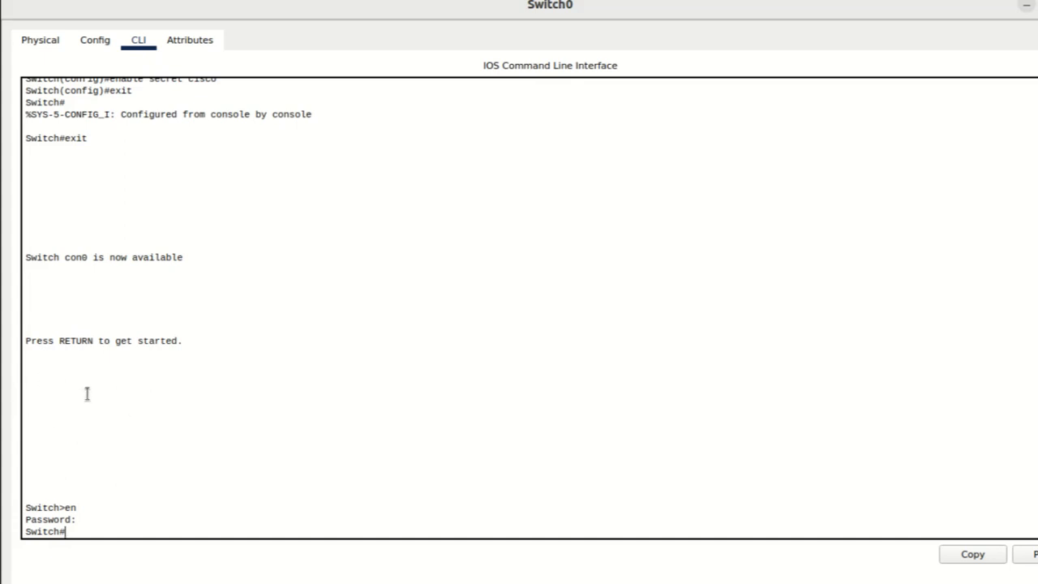
Step: Enter global configuration mode and open line console 0 for configuration, checking the available line options with the context help
{"action": "type", "text": "configure t"}
{"action": "key", "text": "Return"}
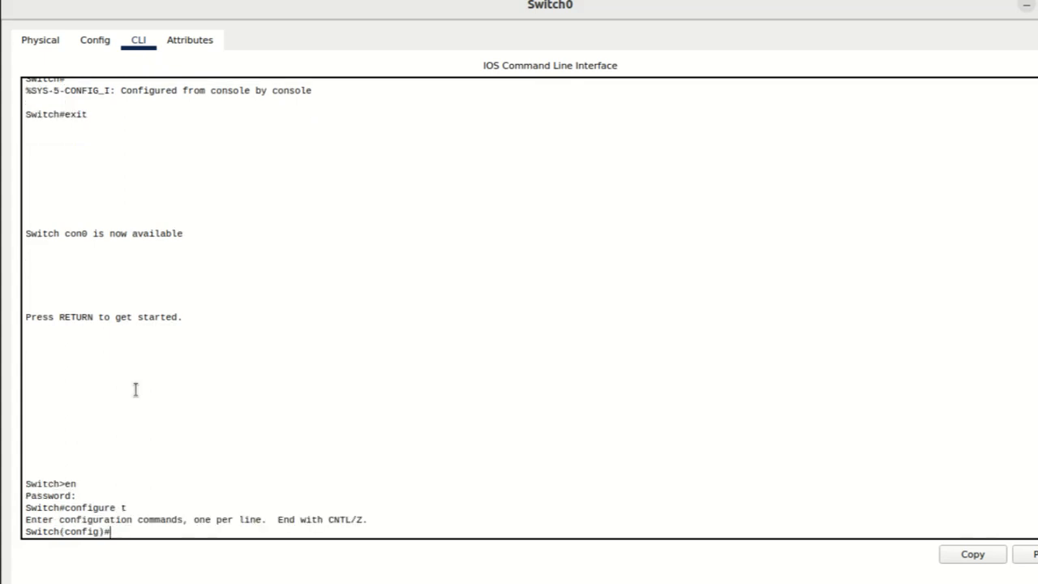
{"action": "type", "text": "line ?"}
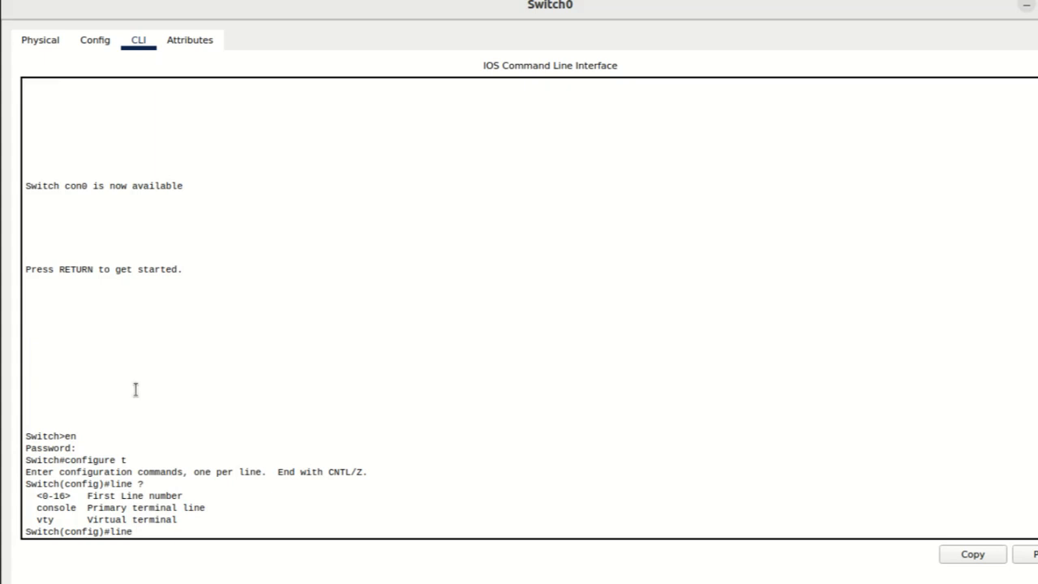
{"action": "type", "text": "conso"}
{"action": "key", "text": "Tab"}
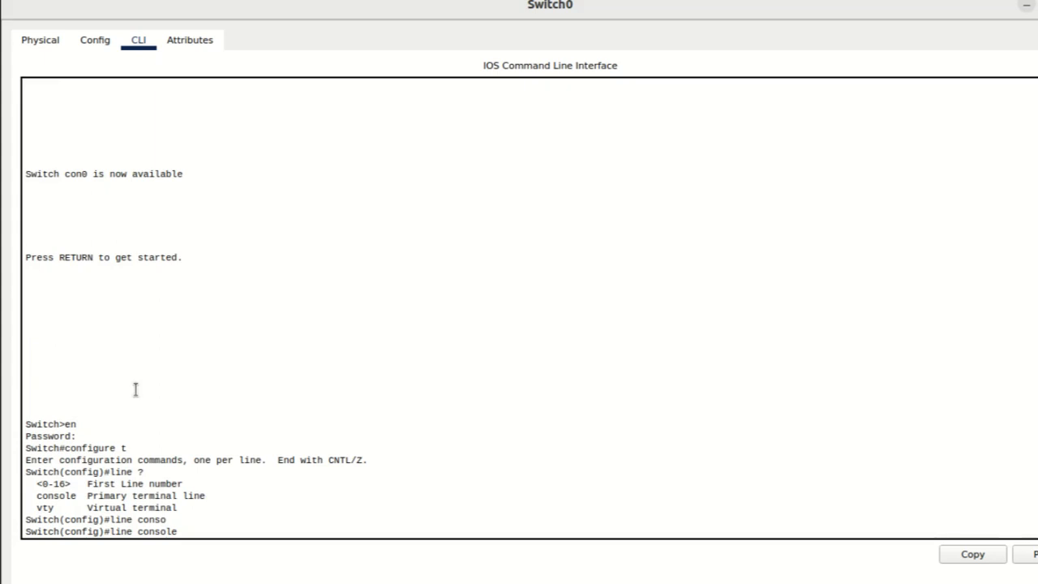
{"action": "type", "text": "?"}
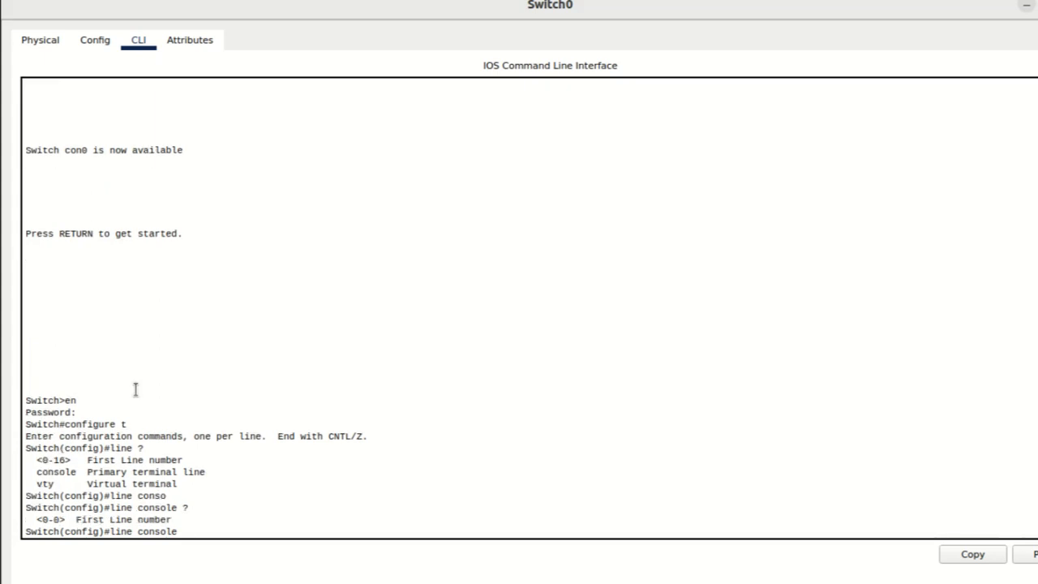
{"action": "type", "text": "0"}
{"action": "key", "text": "Return"}
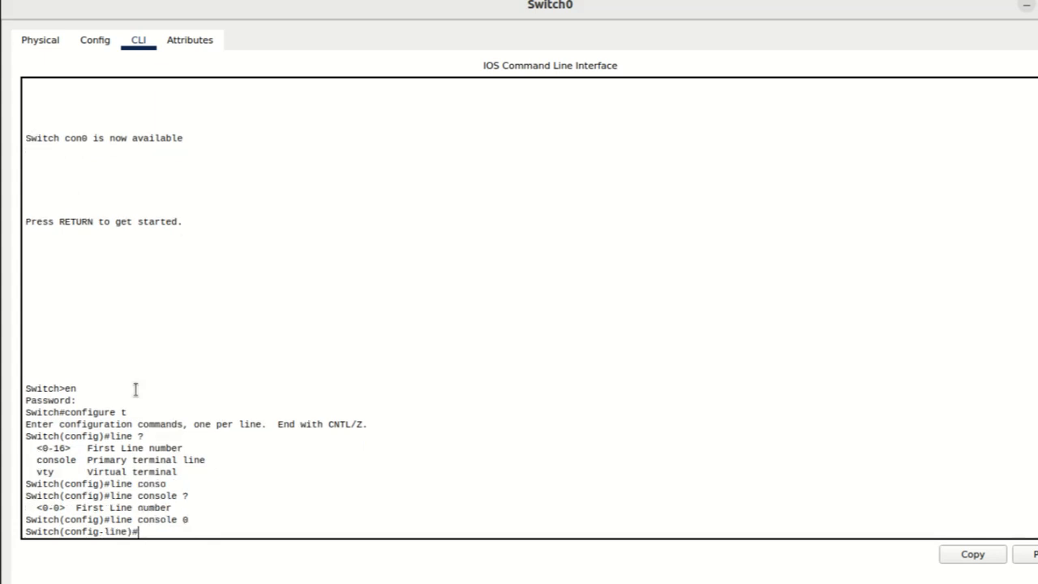
Step: Set the console line's password and enable password checking with login, returning to global configuration mode
{"action": "type", "text": "?"}
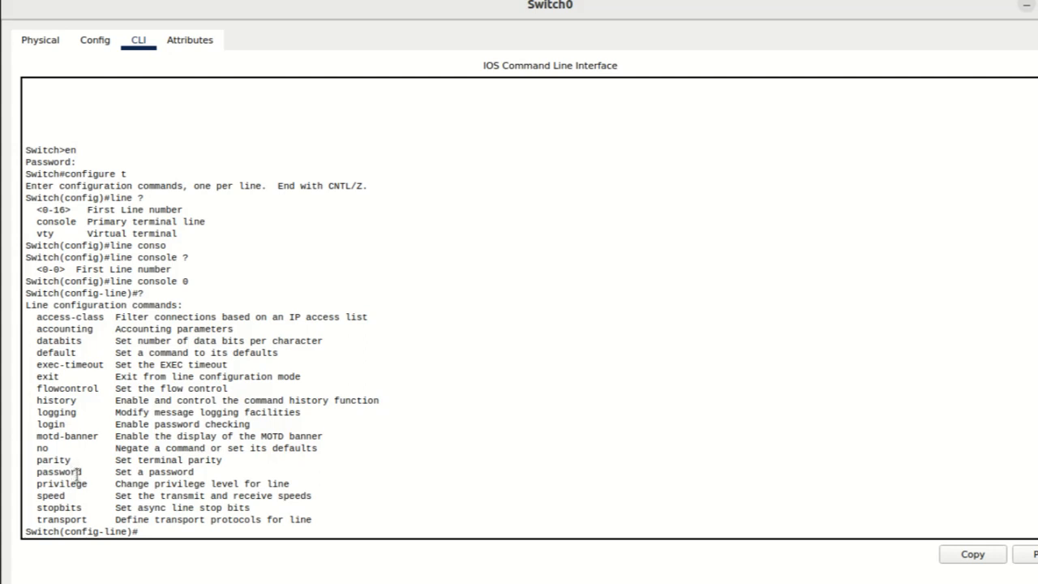
{"action": "type", "text": "password"}
{"action": "type", "text": "cisco"}
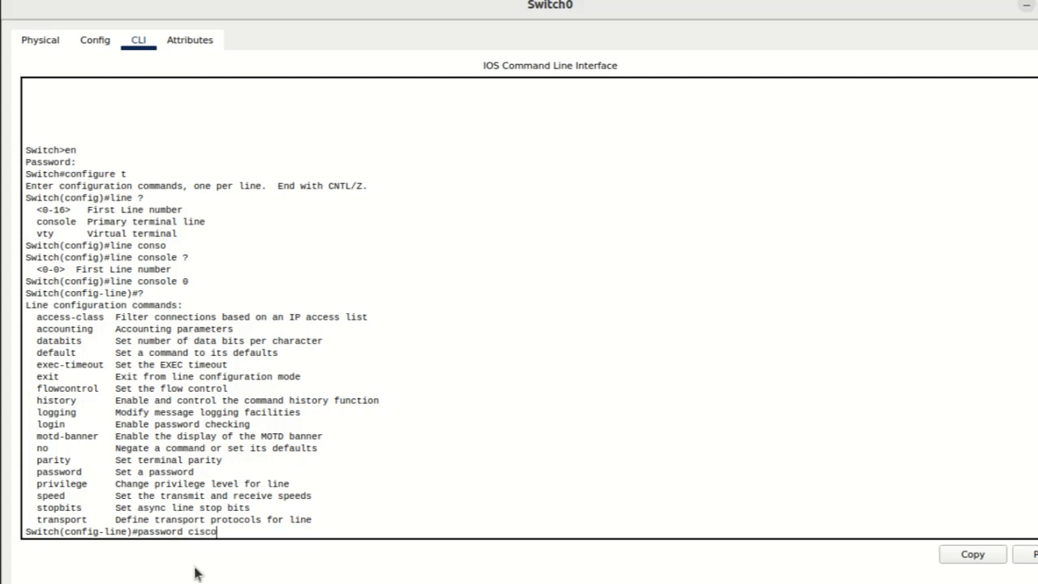
{"action": "type", "text": "1"}
{"action": "key", "text": "Return"}
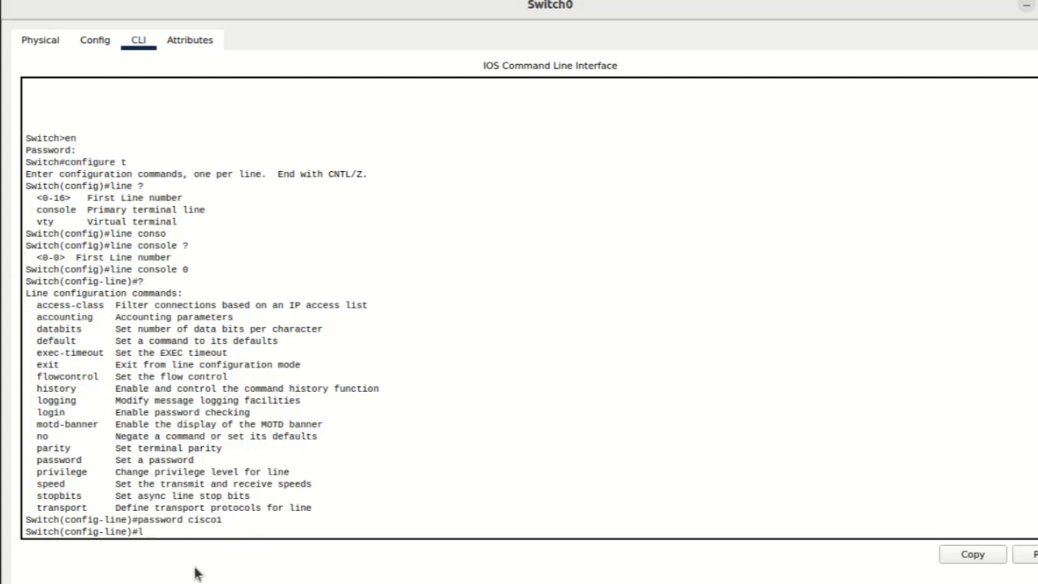
{"action": "type", "text": "login"}
{"action": "key", "text": "Return"}
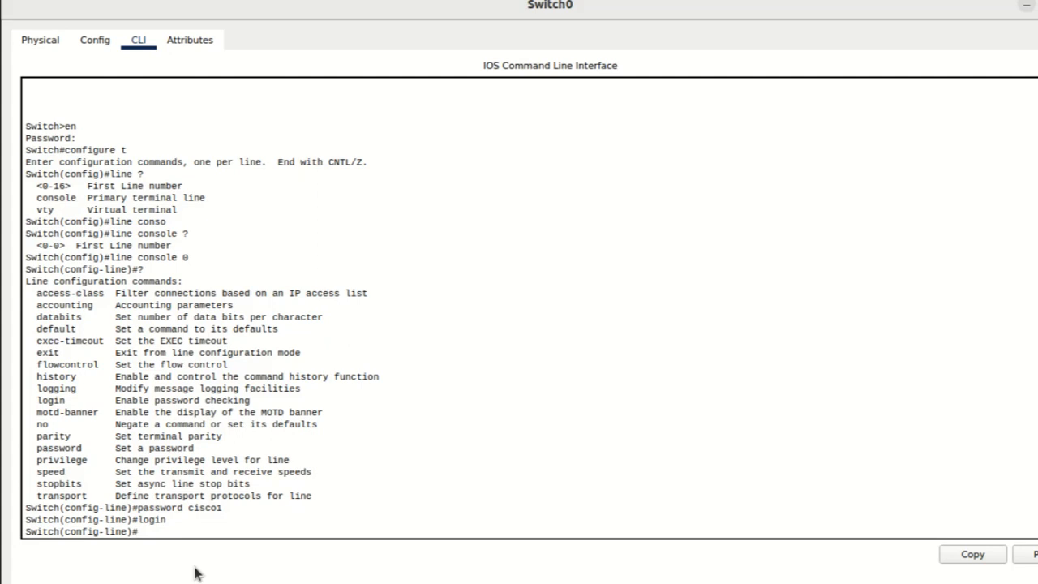
{"action": "type", "text": "exit"}
{"action": "key", "text": "Return"}
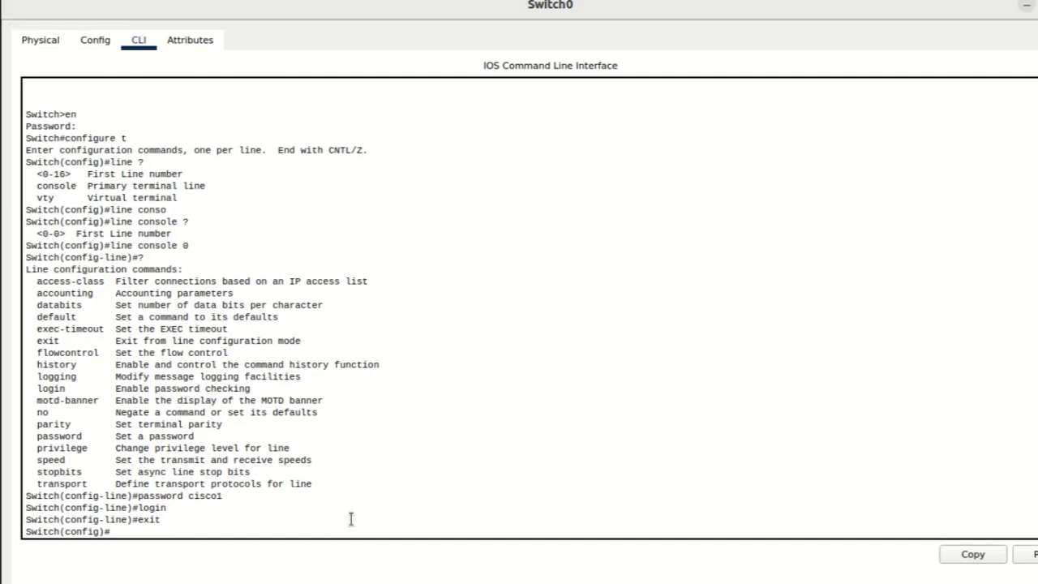
Step: Open virtual terminal lines 0 through 15 for configuration, checking the available vty line numbers with the context help
{"action": "type", "text": "ine"}
{"action": "type", "text": "v"}
{"action": "key", "text": "Tab"}
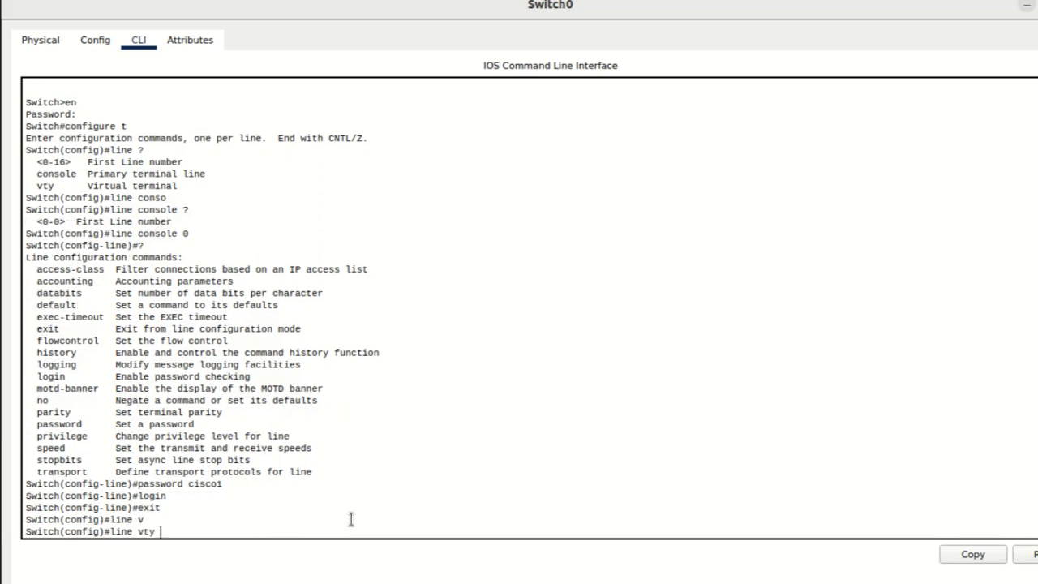
{"action": "type", "text": "?"}
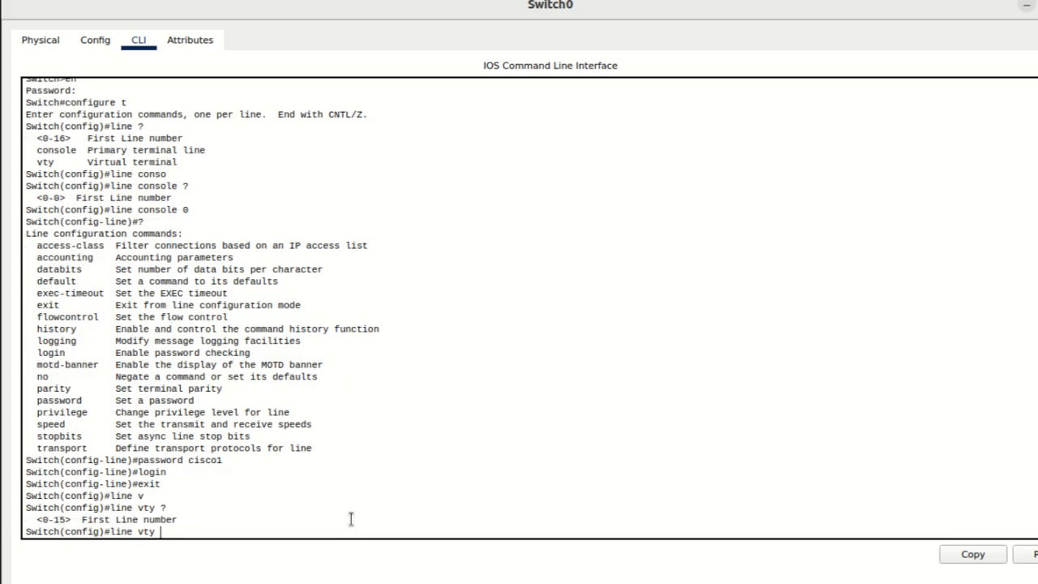
{"action": "type", "text": "0 15"}
{"action": "key", "text": "Return"}
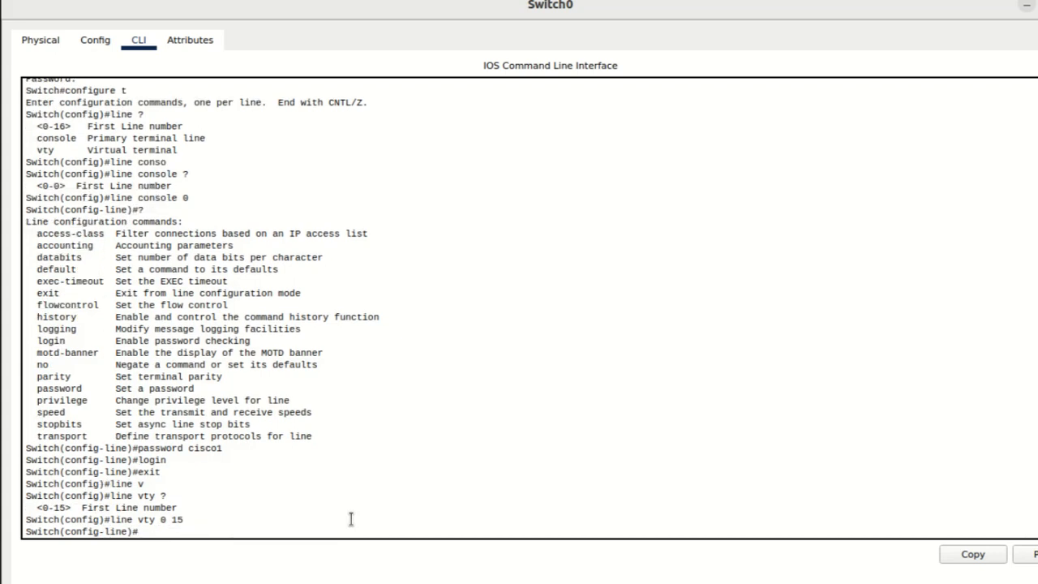
Step: Set the password for the virtual terminal lines and enable password checking with login
{"action": "type", "text": "pass"}
{"action": "key", "text": "Tab"}
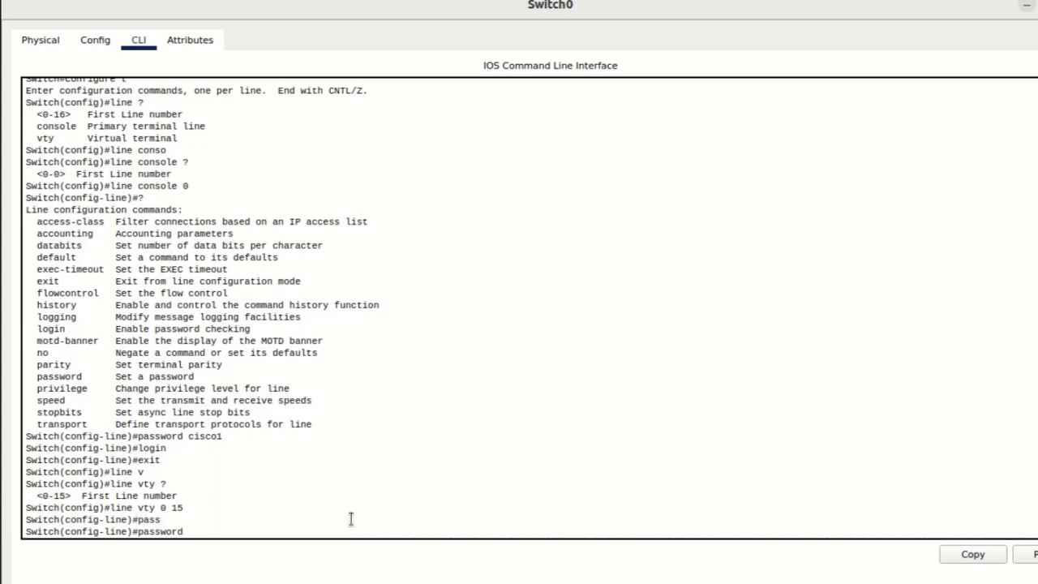
{"action": "type", "text": "cisco2"}
{"action": "key", "text": "Return"}
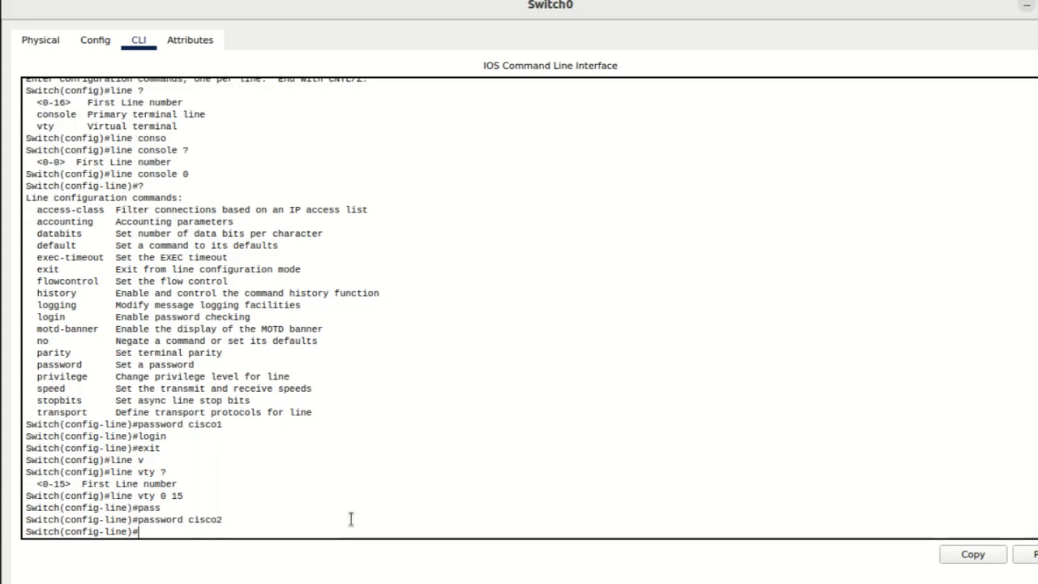
{"action": "type", "text": "login"}
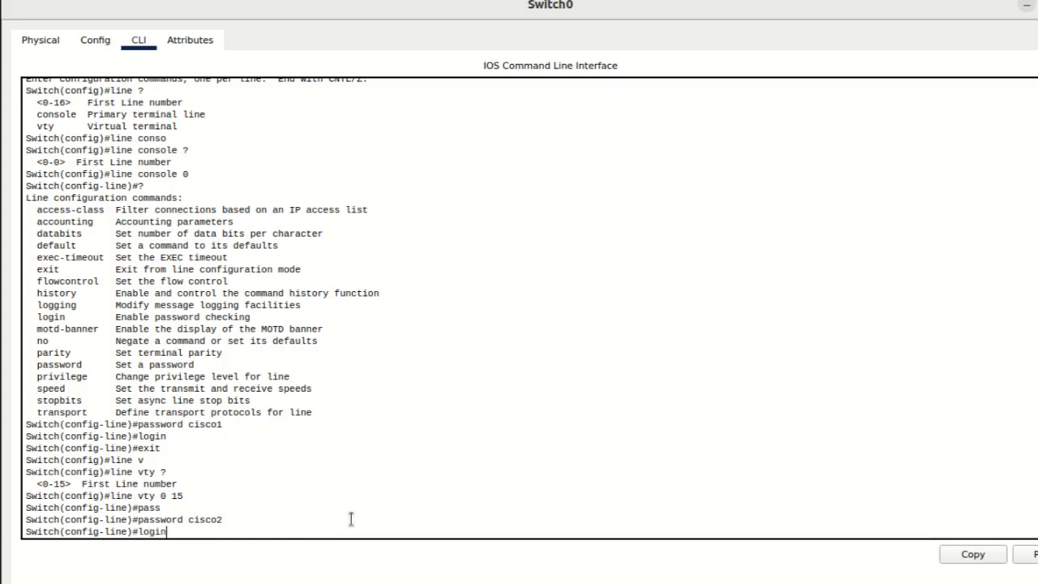
{"action": "key", "text": "Return"}
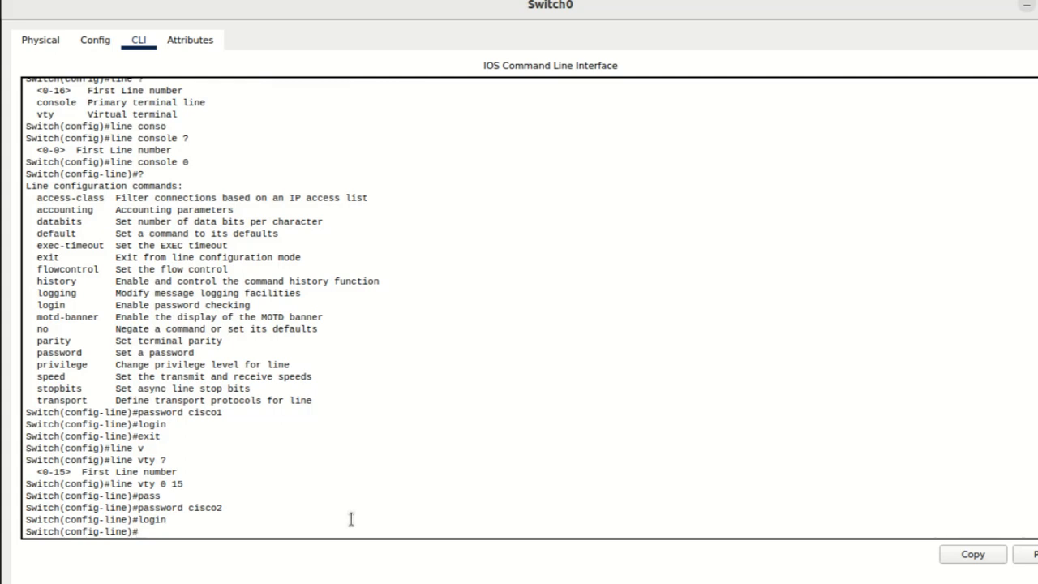
Step: Exit line configuration and global configuration mode to return to the privileged EXEC prompt
{"action": "type", "text": "exit"}
{"action": "key", "text": "Return"}
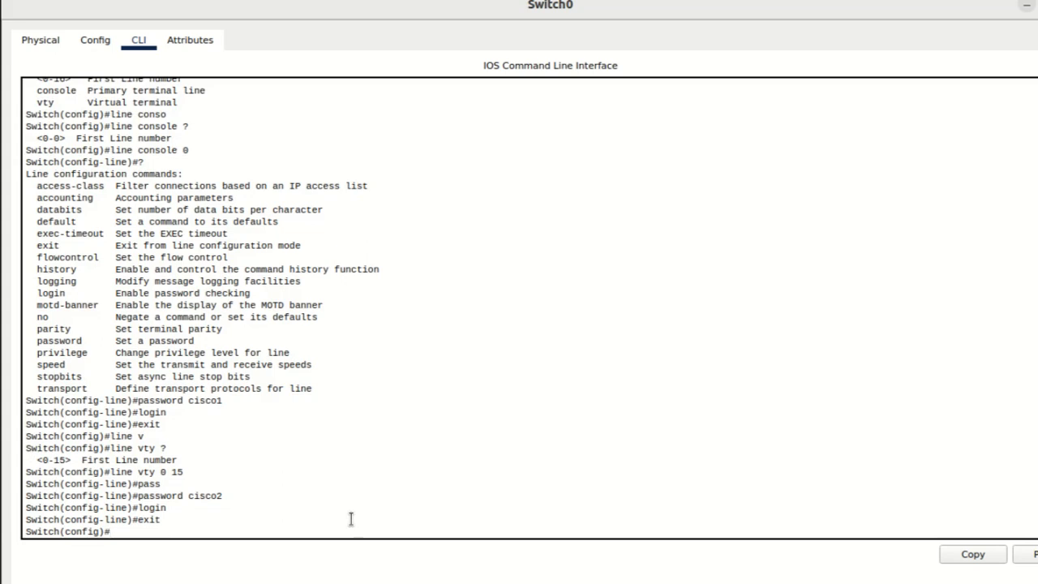
{"action": "type", "text": "exit"}
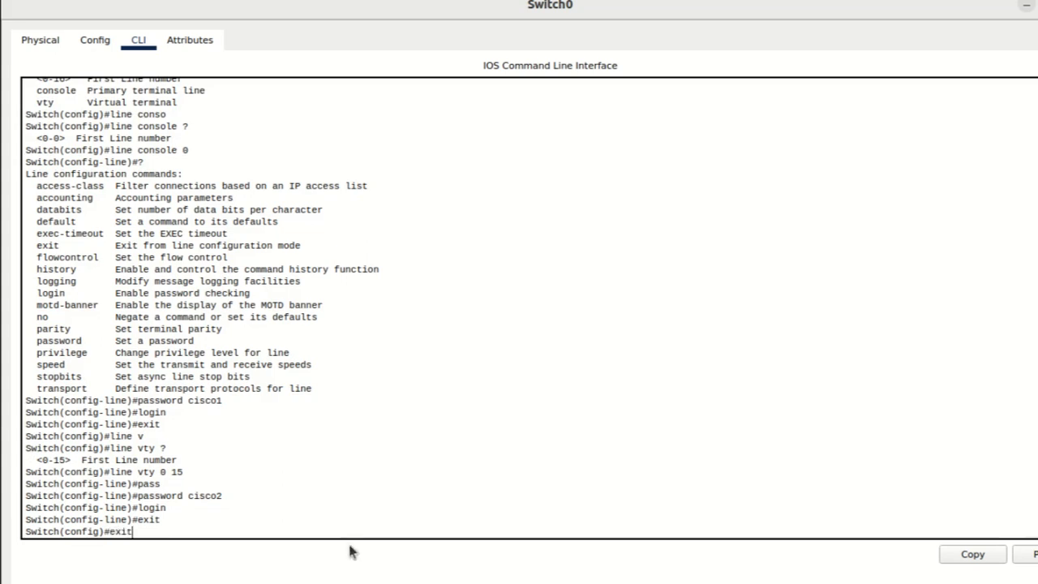
{"action": "key", "text": "Return"}
{"action": "key", "text": "Return"}
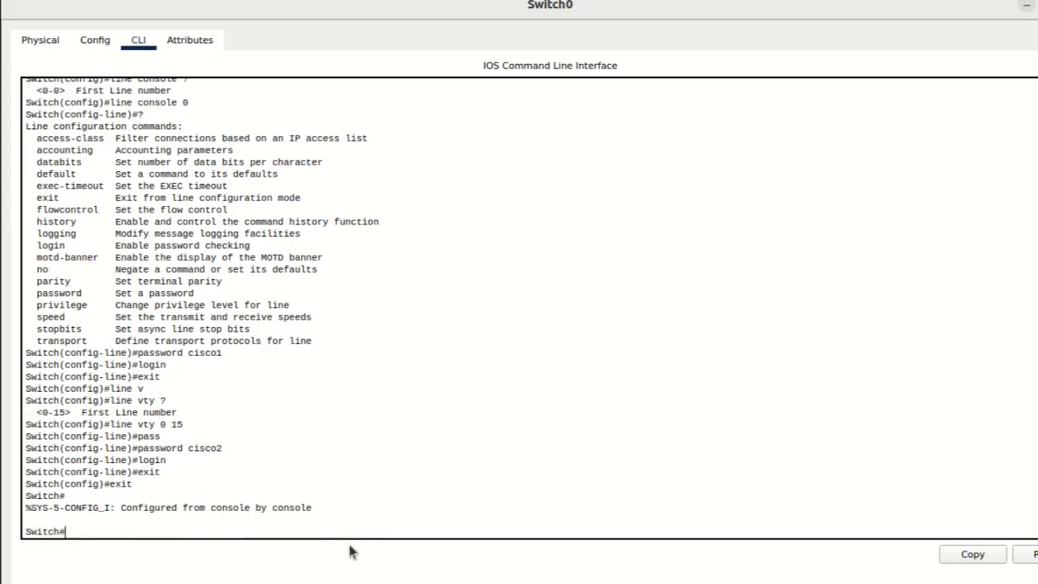
Step: Display the running configuration with show running-config and highlight the encrypted enable secret string
{"action": "type", "text": "show run"}
{"action": "key", "text": "Tab"}
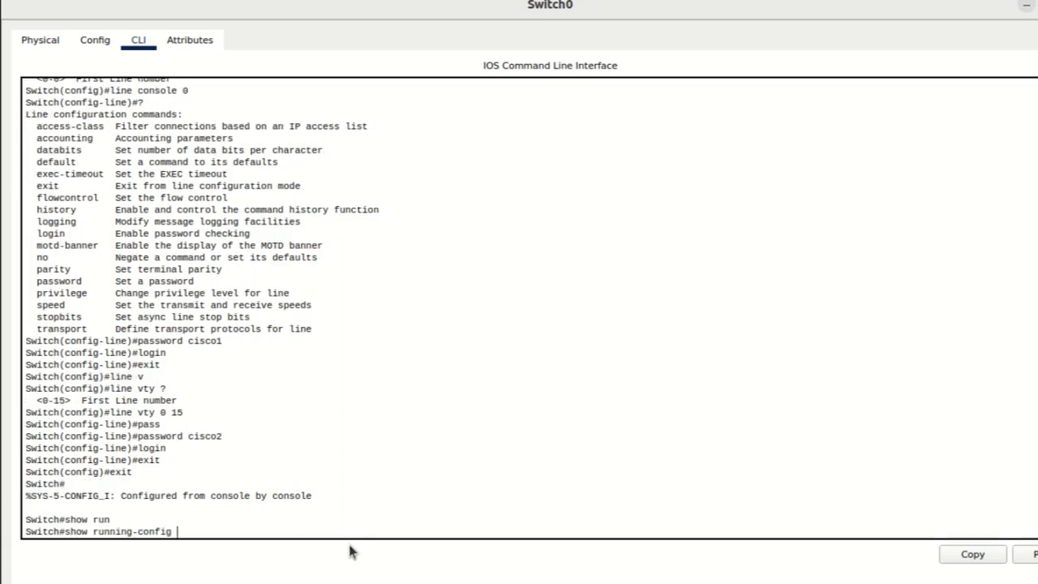
{"action": "key", "text": "Return"}
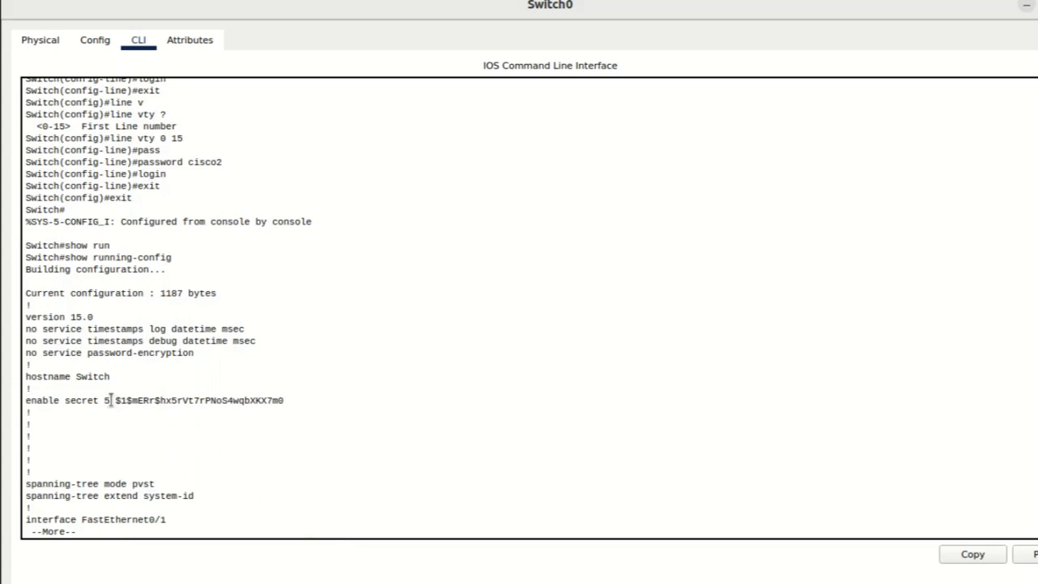
{"action": "left_click_drag", "start_coordinate": [111, 401], "coordinate": [290, 401]}
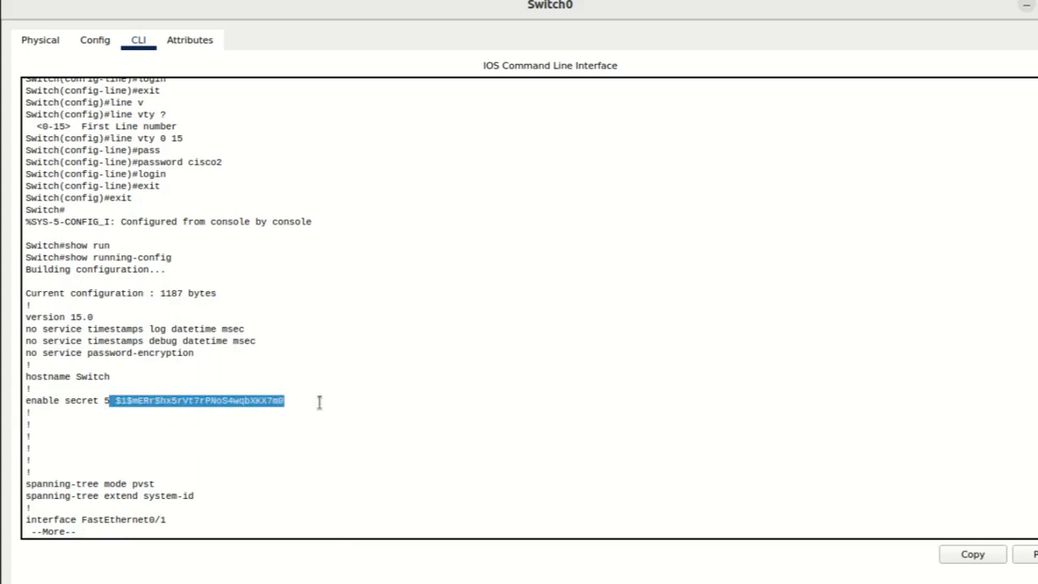
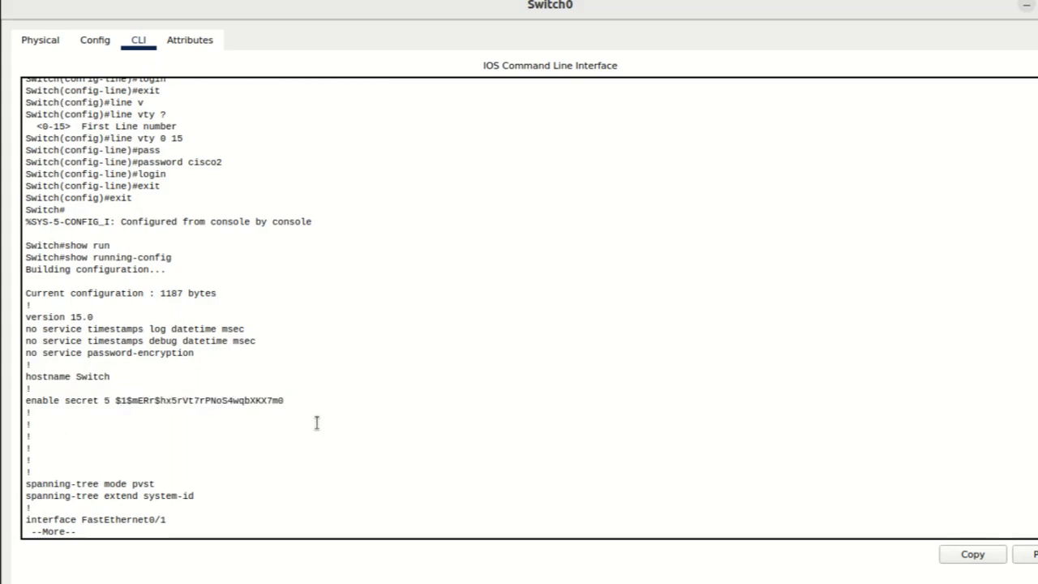
Step: Page through the rest of the running configuration to check the console and vty line password entries
{"action": "key", "text": "space"}
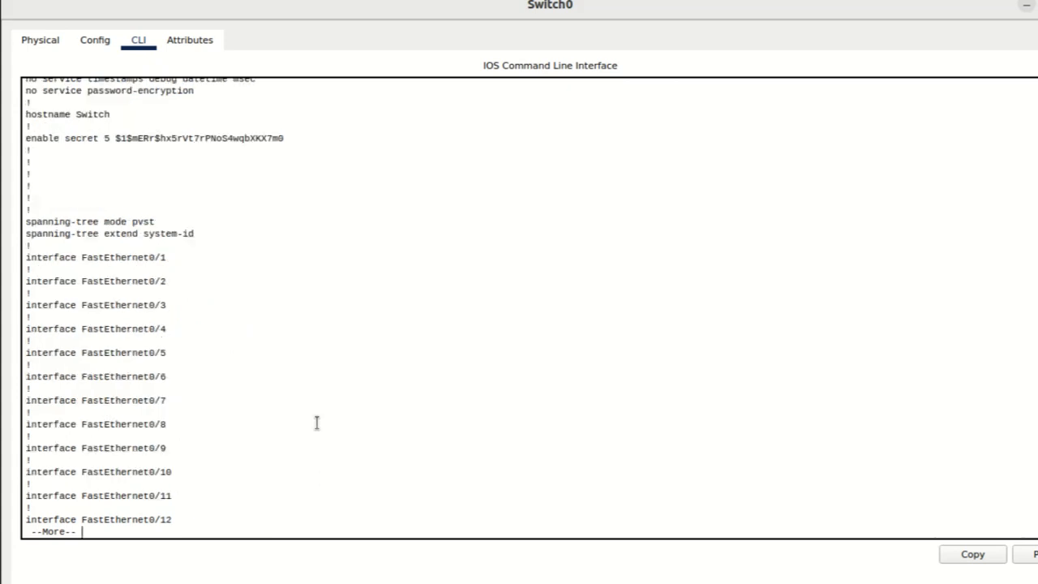
{"action": "key", "text": "space"}
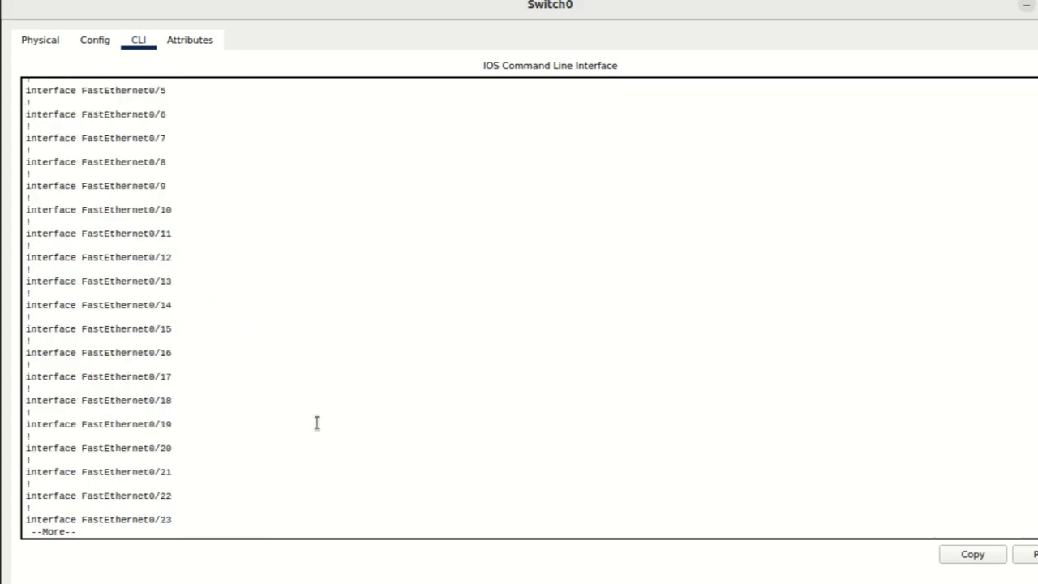
{"action": "key", "text": "space"}
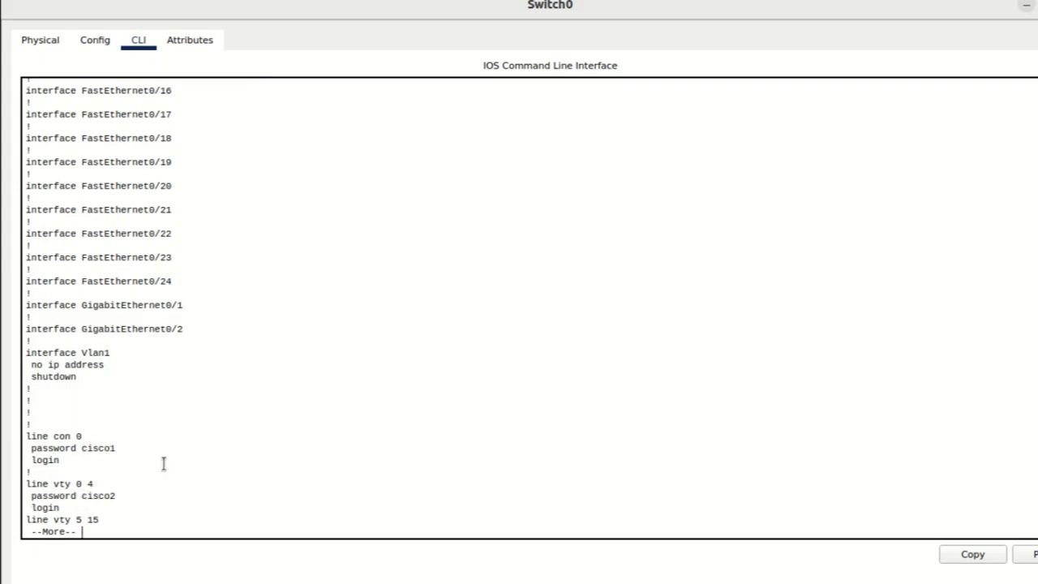
{"action": "key", "text": "space"}
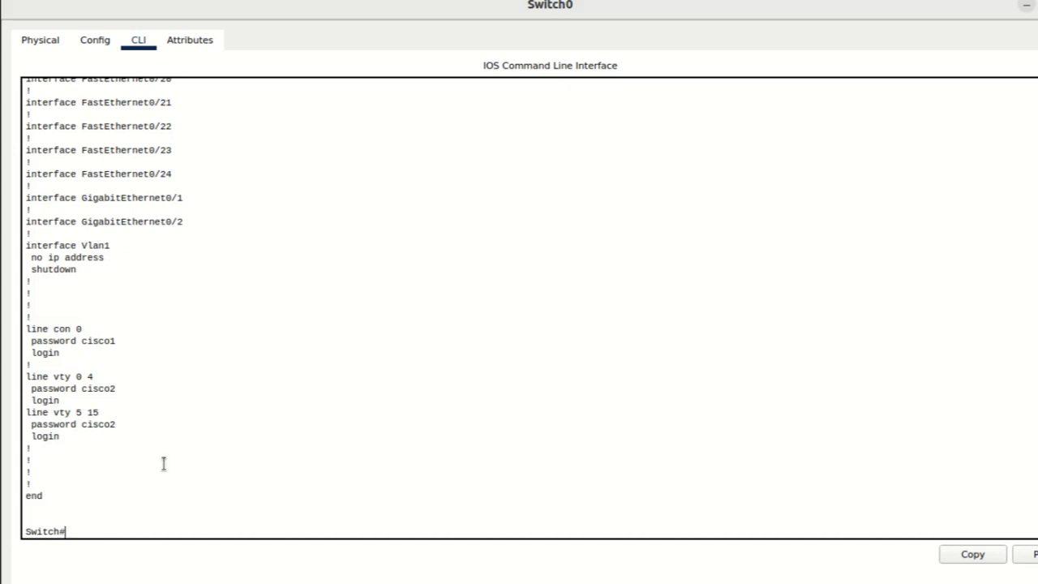
Step: Enter global configuration mode and enable encryption of plain-text passwords with service password-encryption
{"action": "type", "text": "config t"}
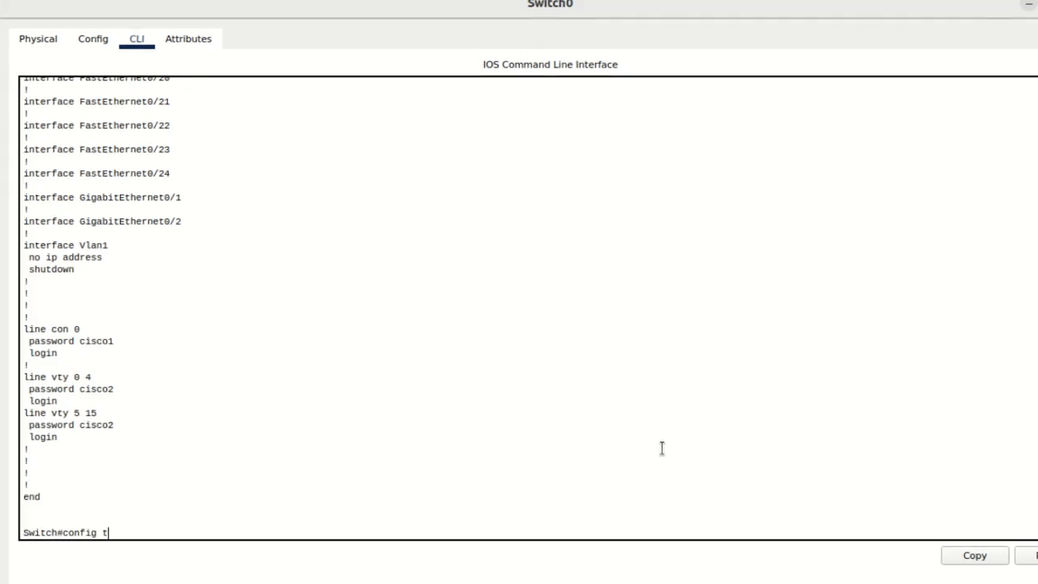
{"action": "key", "text": "Return"}
{"action": "type", "text": "ser"}
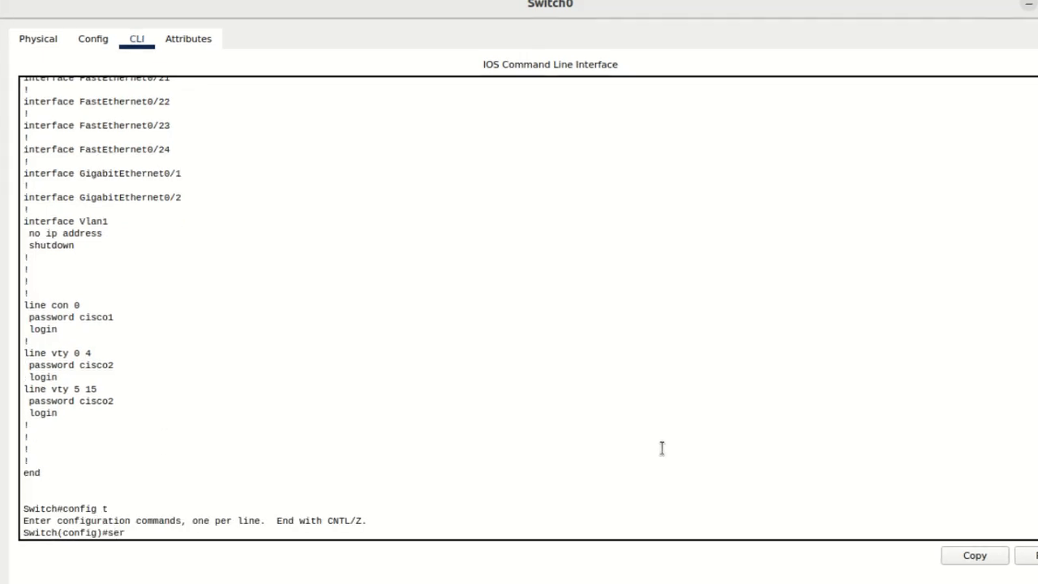
{"action": "key", "text": "Tab"}
{"action": "type", "text": "pas"}
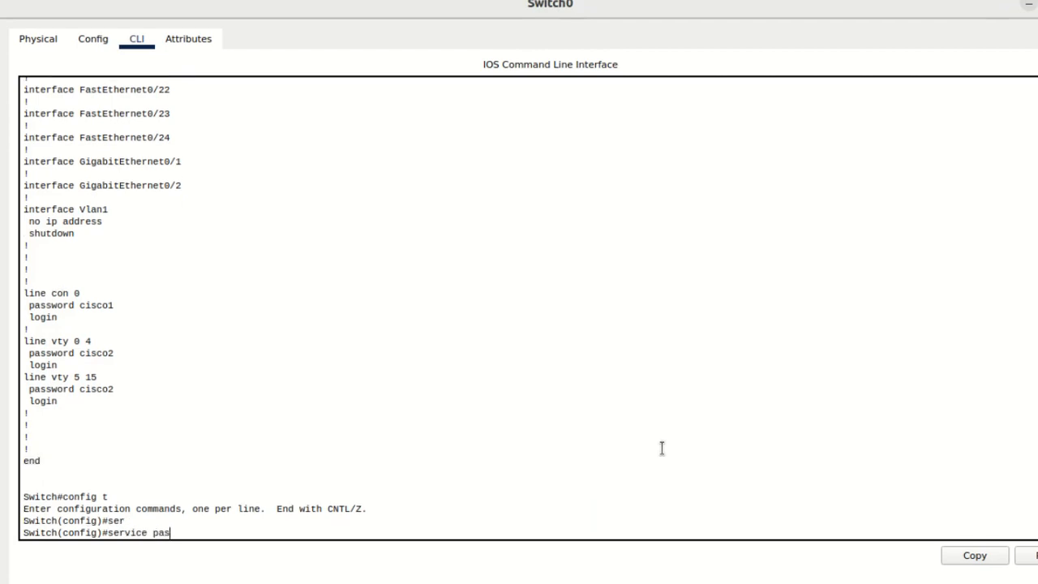
{"action": "key", "text": "Tab"}
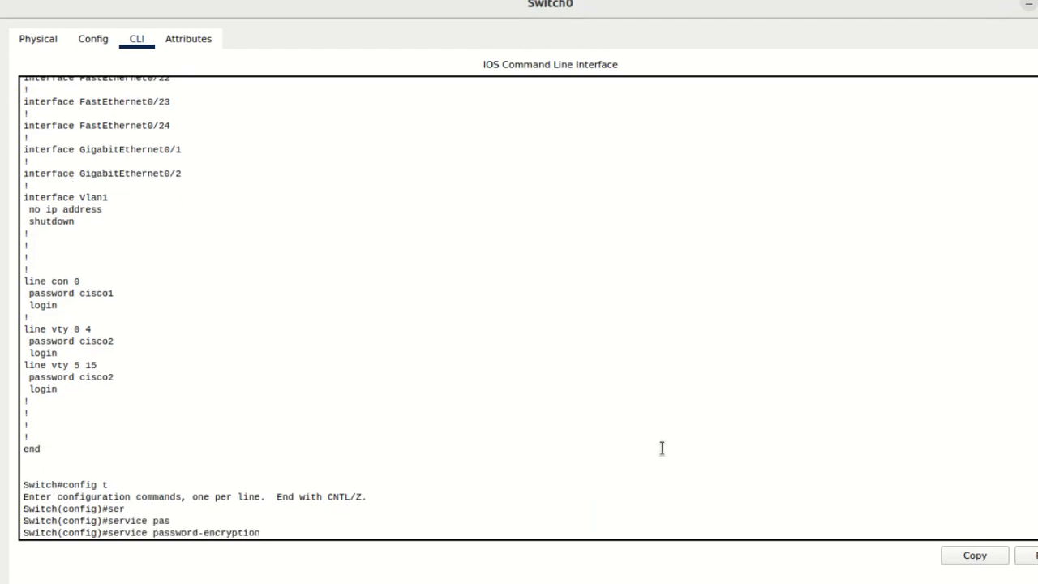
{"action": "key", "text": "Return"}
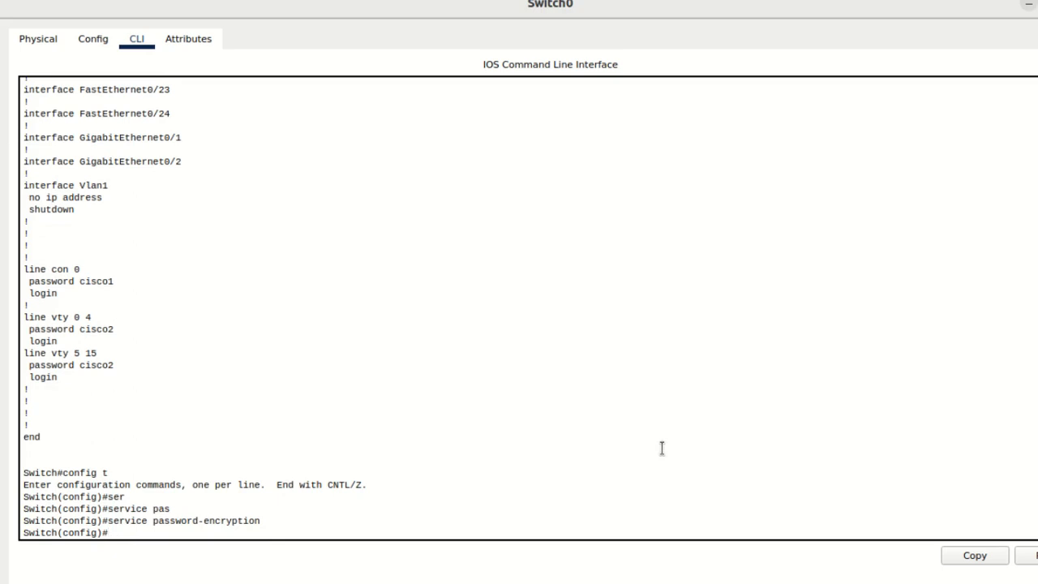
Step: Display the running configuration from configuration mode with do sh run and check the console and vty line password entries
{"action": "type", "text": "do sh run"}
{"action": "key", "text": "Return"}
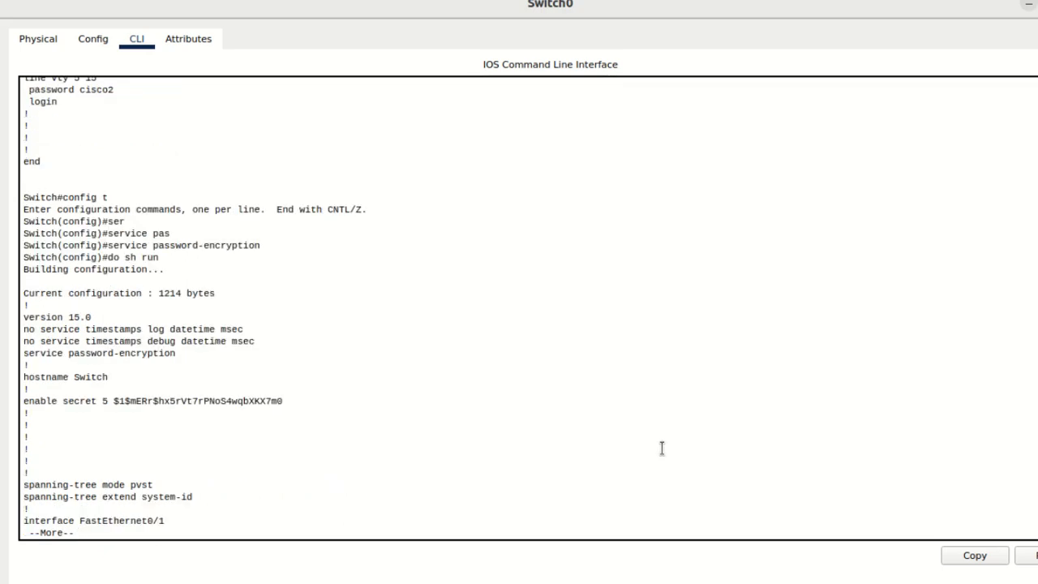
{"action": "key", "text": "space"}
{"action": "key", "text": "space"}
{"action": "key", "text": "space"}
{"action": "key", "text": "space"}
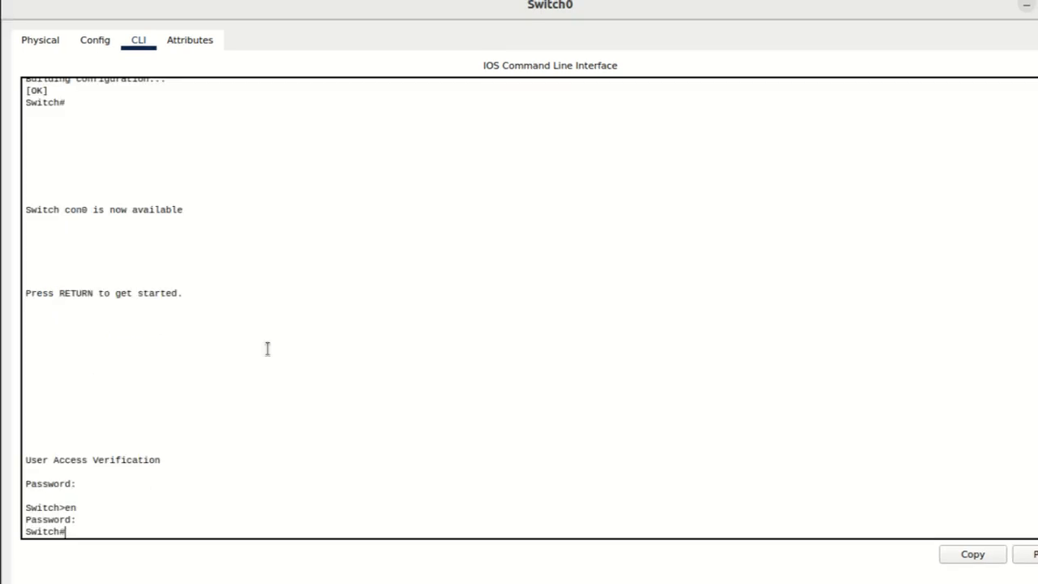
Step: Enter global configuration mode with config t and set the switch's hostname to zacstechsw1
{"action": "type", "text": "config t"}
{"action": "key", "text": "Return"}
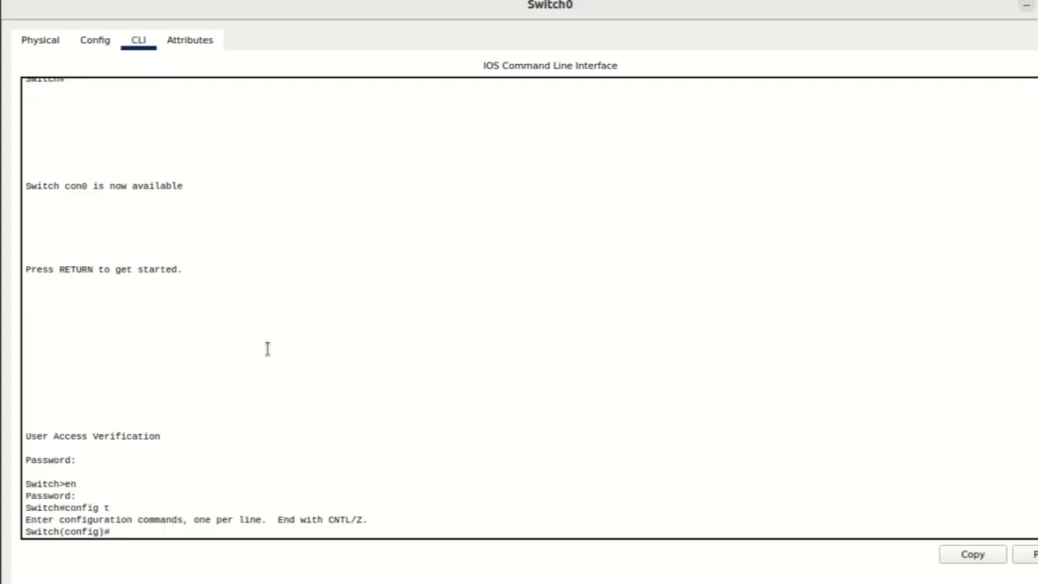
{"action": "type", "text": "host"}
{"action": "key", "text": "Tab"}
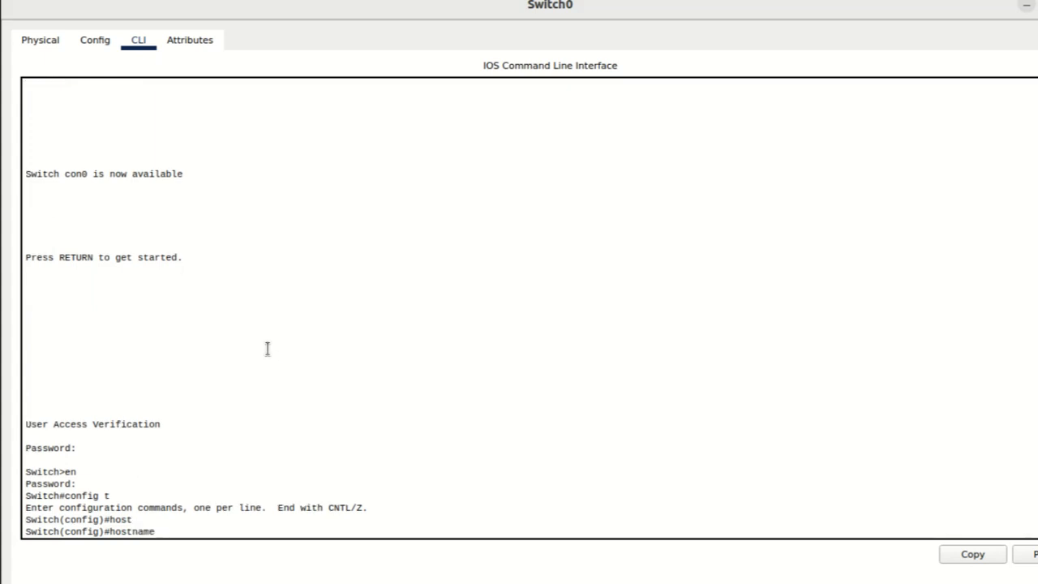
{"action": "type", "text": "zacstechsw1"}
{"action": "key", "text": "Return"}
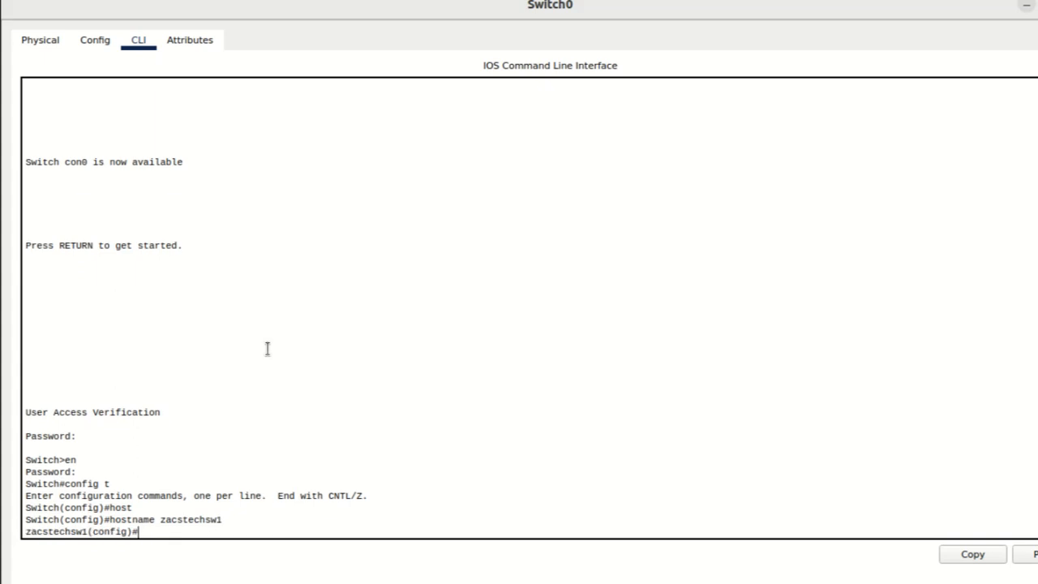
Step: Set the switch's IP domain name to zacstech.com with ip domain-name
{"action": "type", "text": "ip domain-n"}
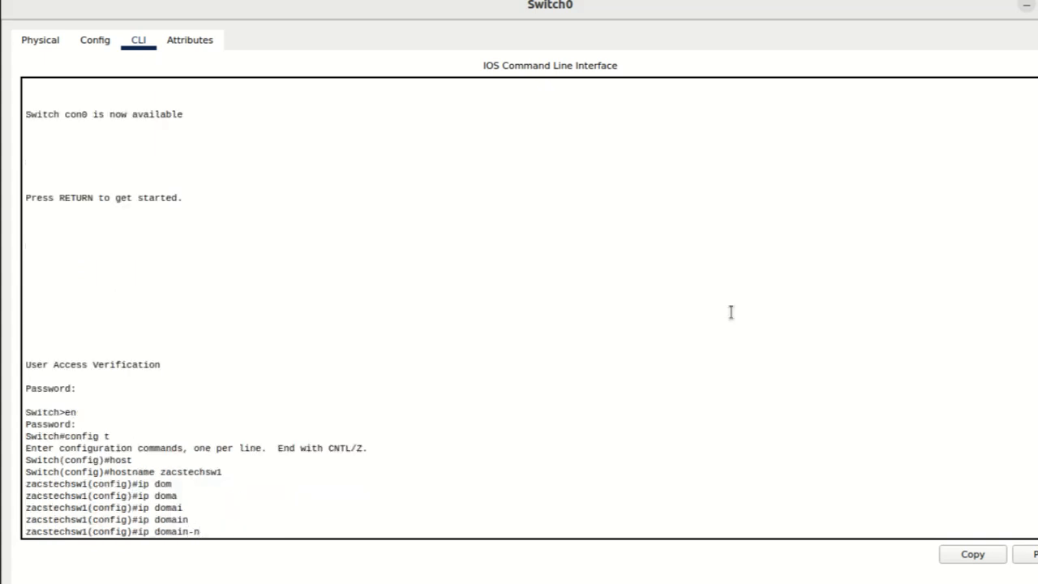
{"action": "type", "text": "ame"}
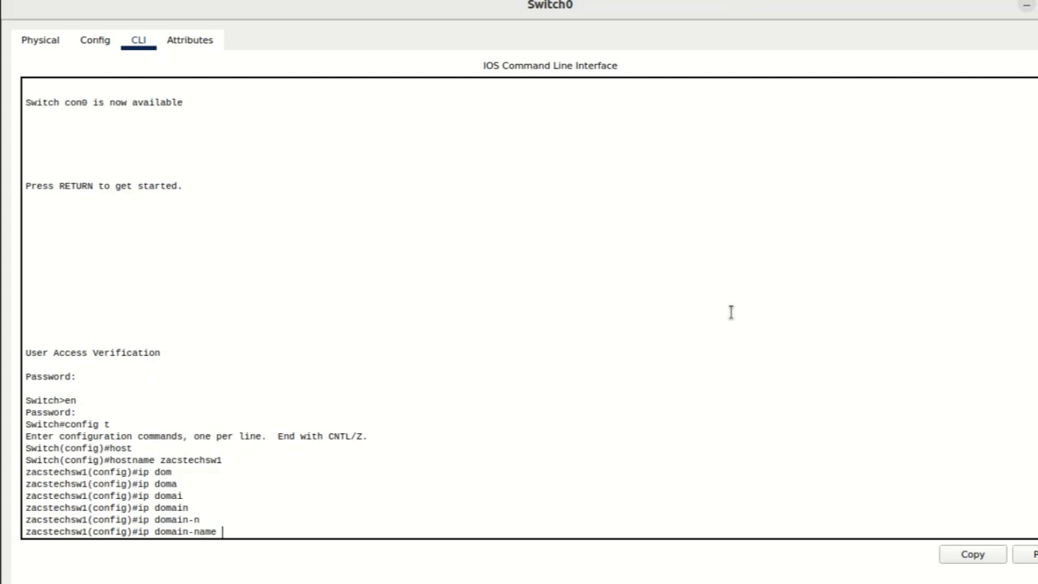
{"action": "type", "text": " zacstech."}
{"action": "type", "text": "com"}
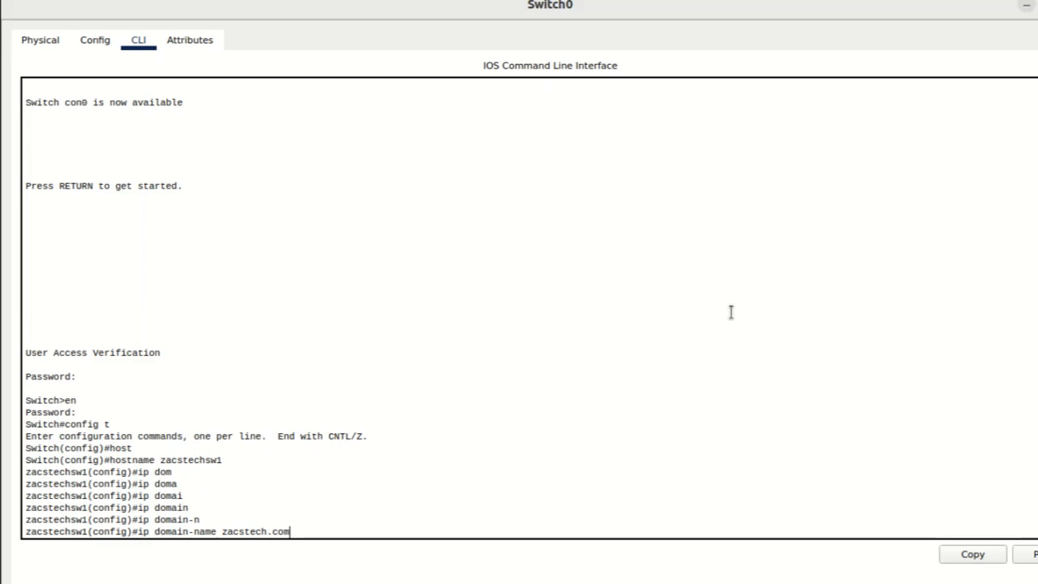
{"action": "key", "text": "Return"}
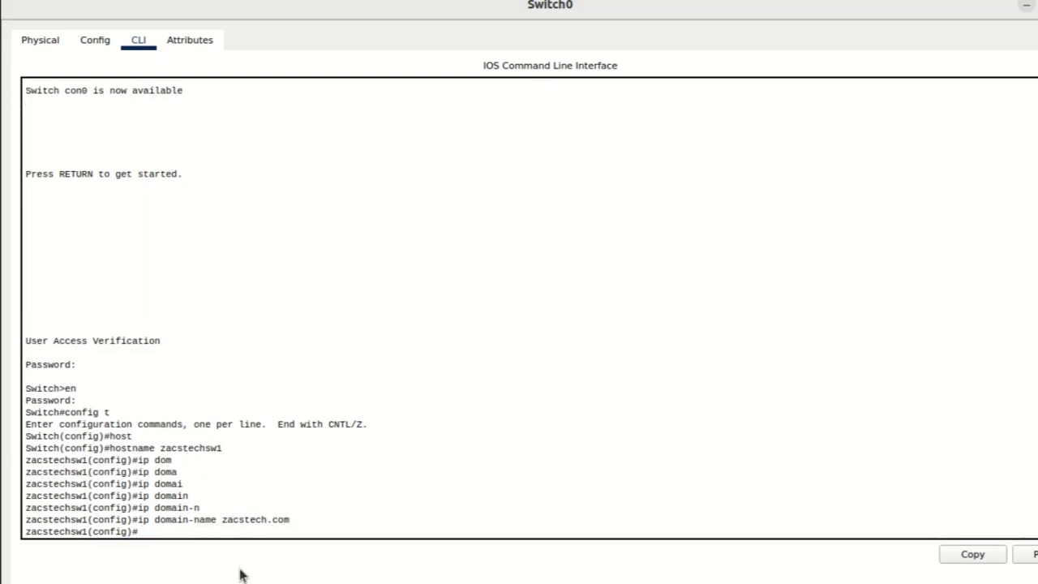
Step: Generate RSA keys with crypto key generate rsa using a 1024-bit modulus, checking the available key types with the context help
{"action": "type", "text": "cryp"}
{"action": "key", "text": "Tab"}
{"action": "type", "text": "key"}
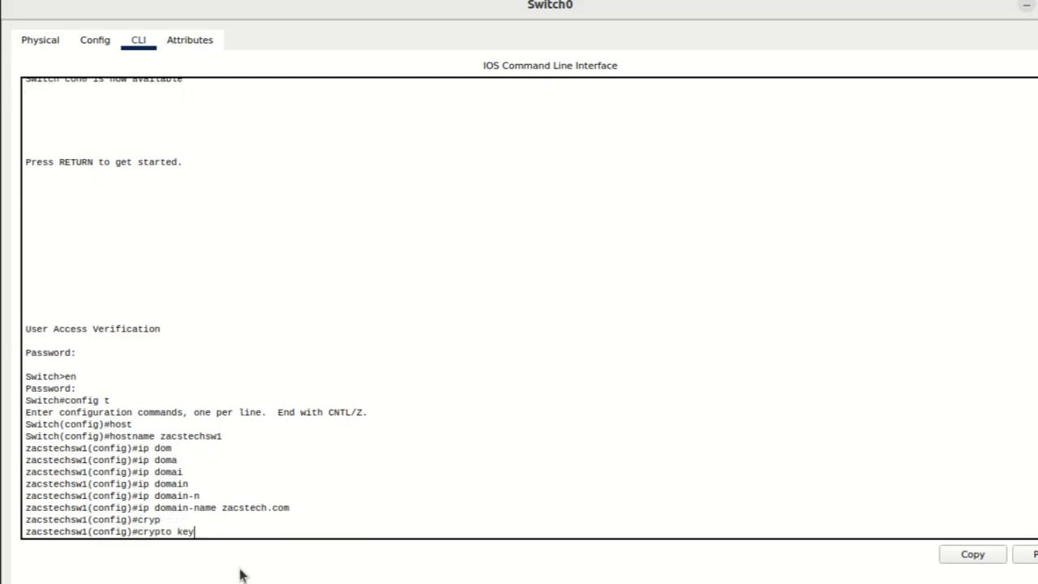
{"action": "key", "text": "Tab"}
{"action": "type", "text": "g"}
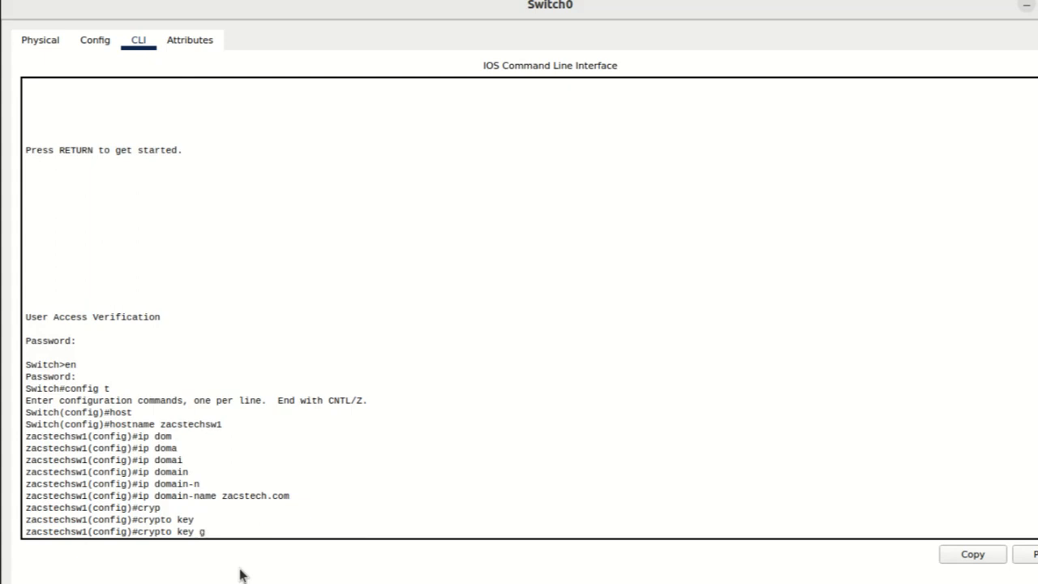
{"action": "key", "text": "Tab"}
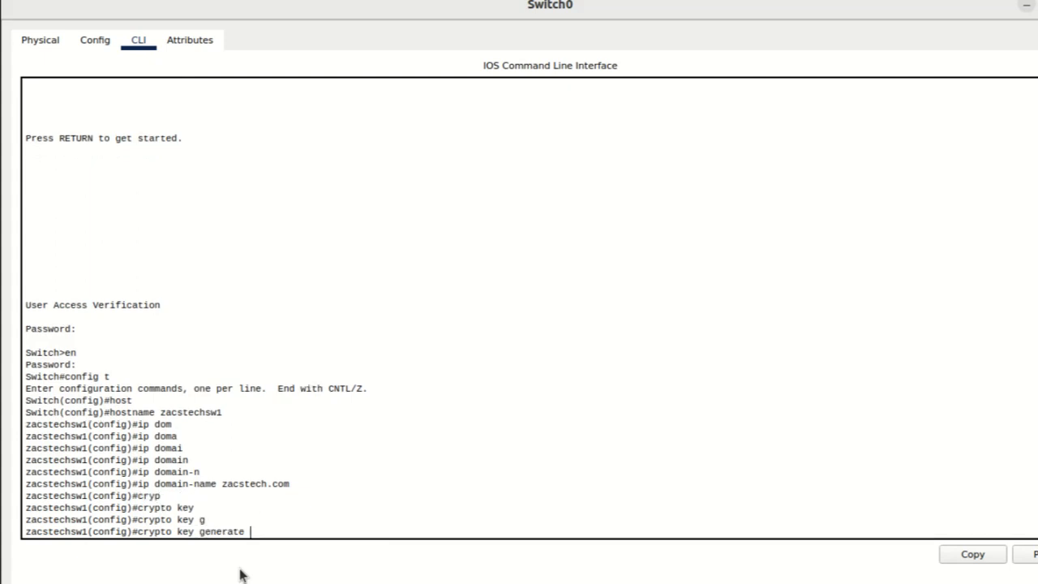
{"action": "type", "text": "?"}
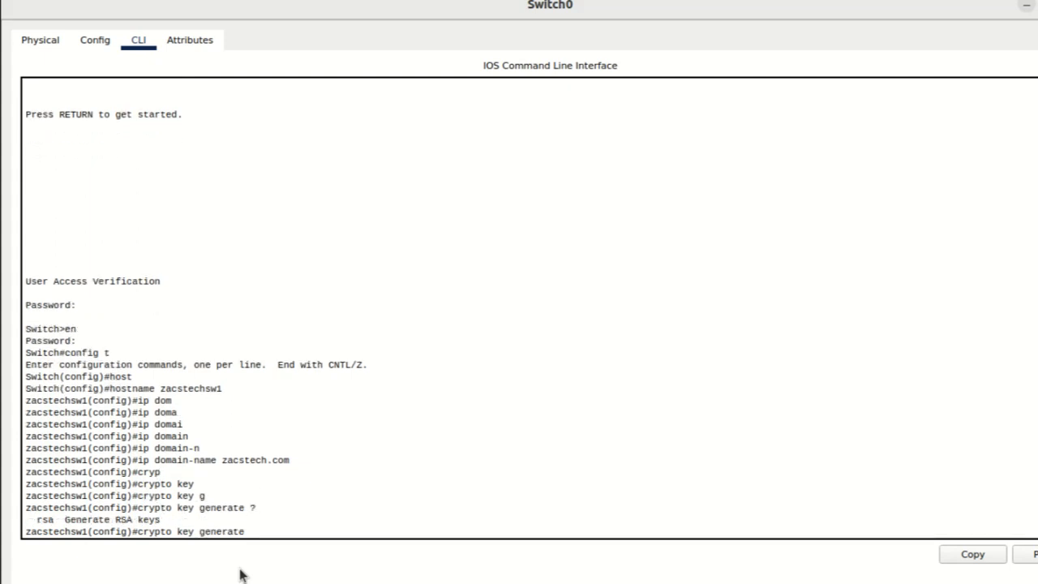
{"action": "type", "text": "rsa"}
{"action": "key", "text": "Return"}
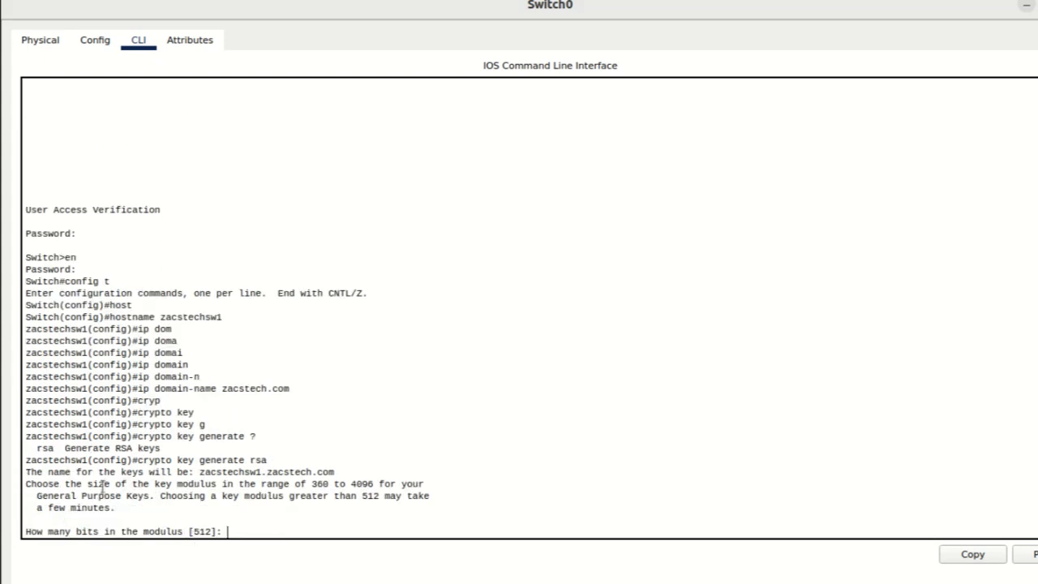
{"action": "type", "text": "1024"}
{"action": "key", "text": "Return"}
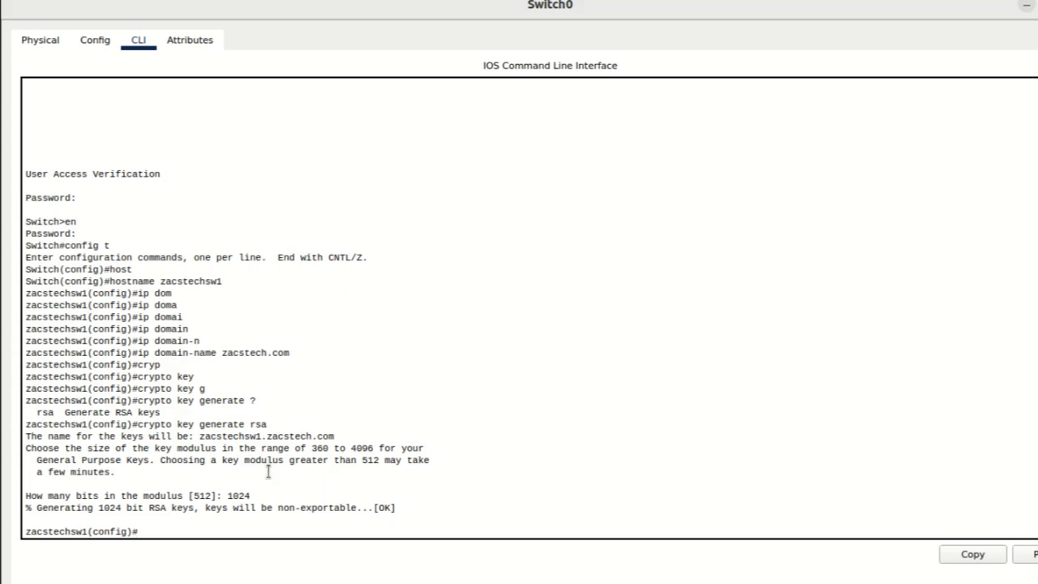
Step: Set the SSH protocol to version 2 with ip ssh version, checking the allowed versions with the context help
{"action": "type", "text": "ip ssh "}
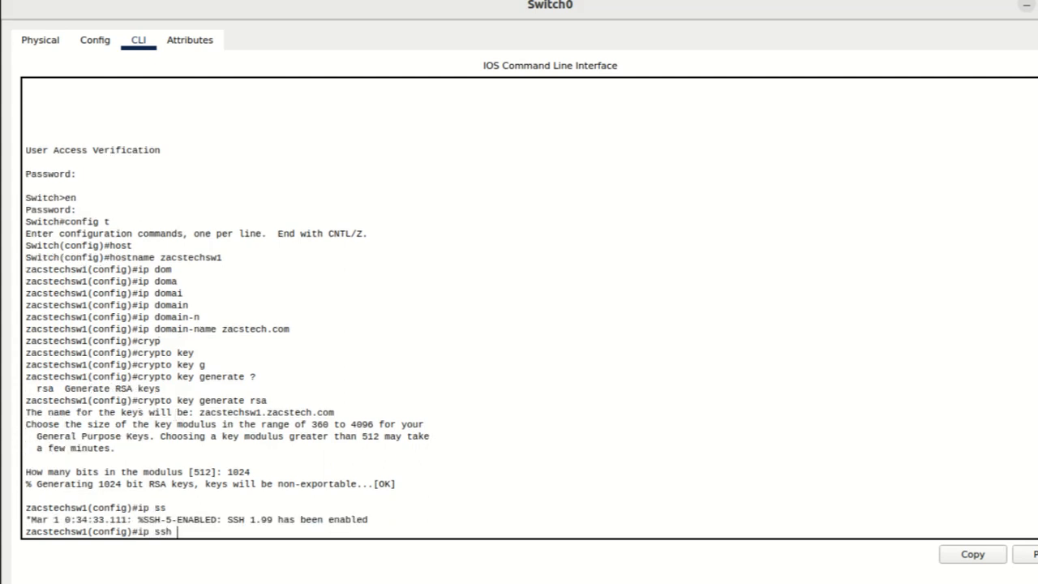
{"action": "type", "text": "ve"}
{"action": "key", "text": "Tab"}
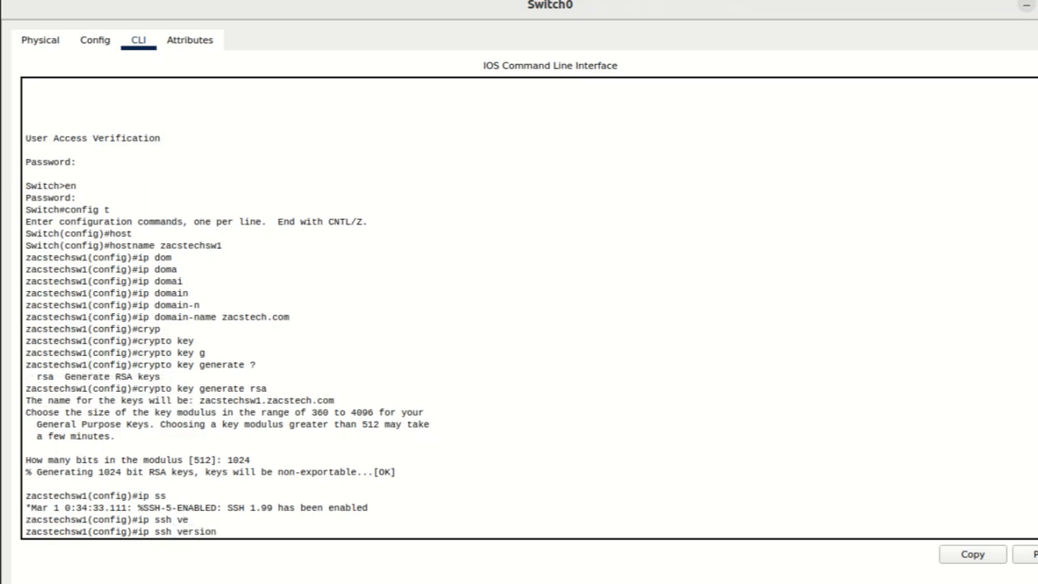
{"action": "type", "text": "?"}
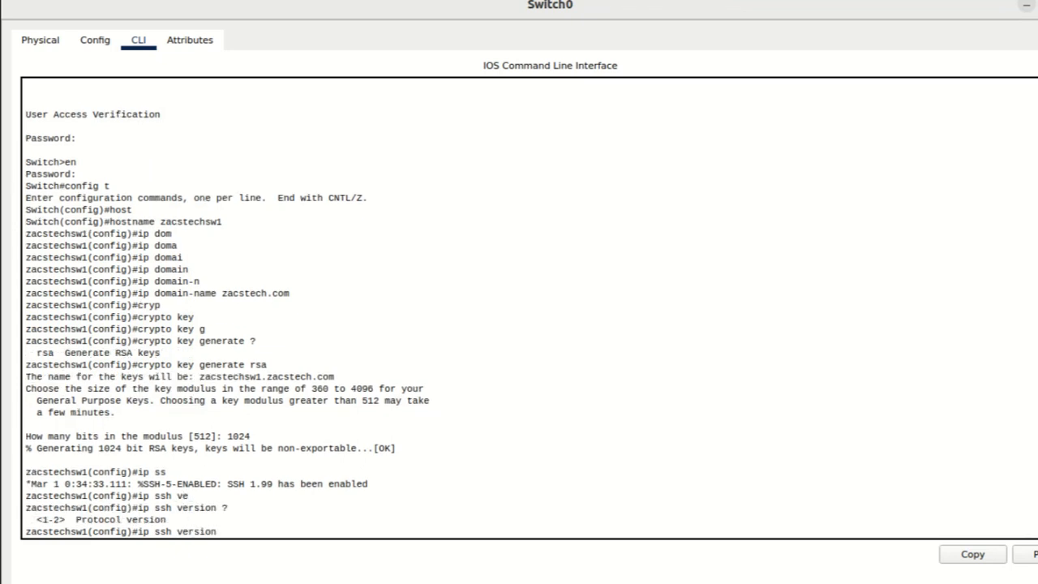
{"action": "type", "text": "2"}
{"action": "key", "text": "Return"}
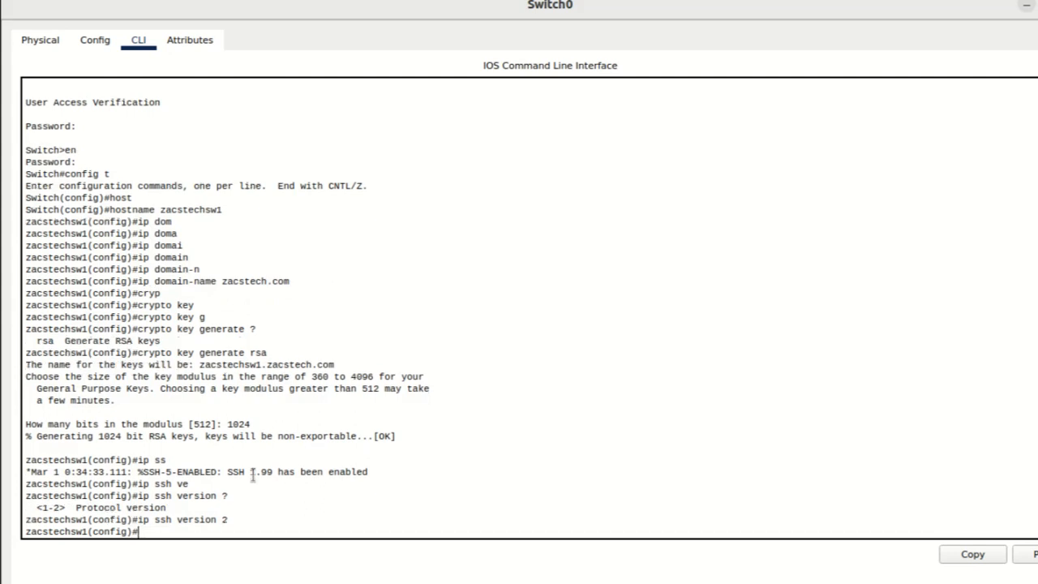
Step: Create a local user account with the username command and assign it a secret password
{"action": "type", "text": "username"}
{"action": "key", "text": "Tab"}
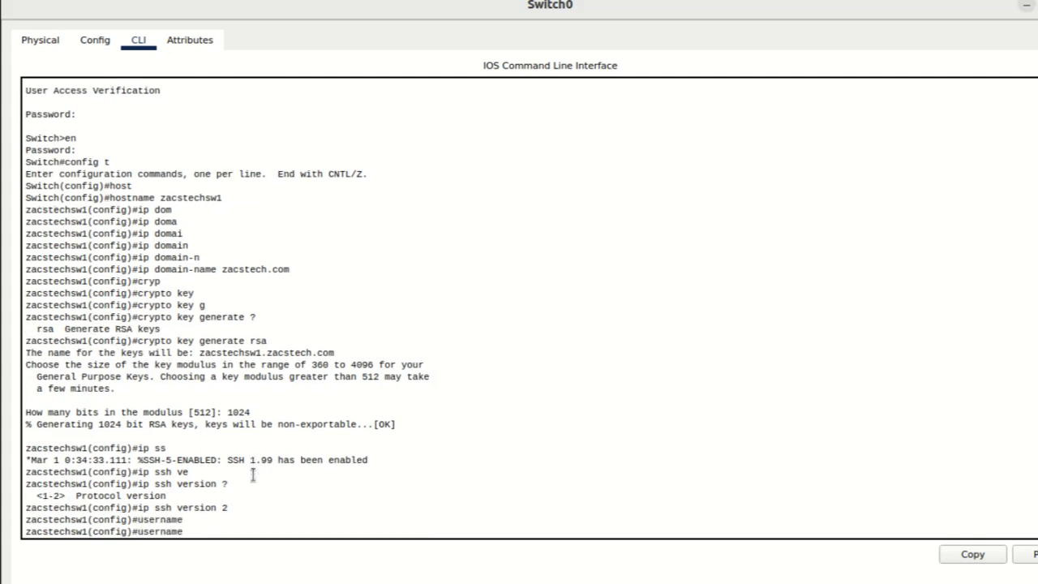
{"action": "type", "text": "walu"}
{"action": "key", "text": "Tab"}
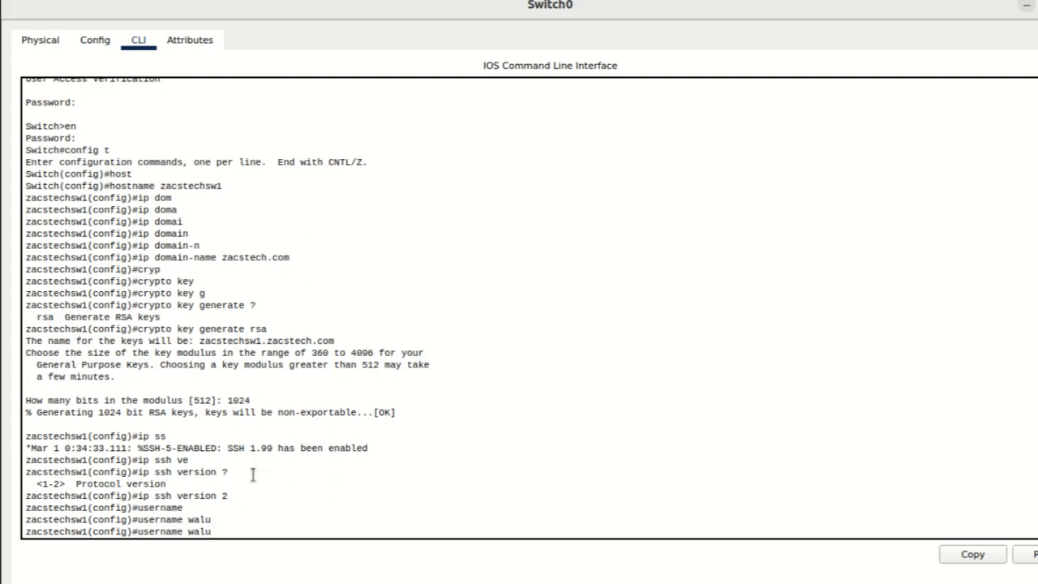
{"action": "type", "text": "s"}
{"action": "key", "text": "Tab"}
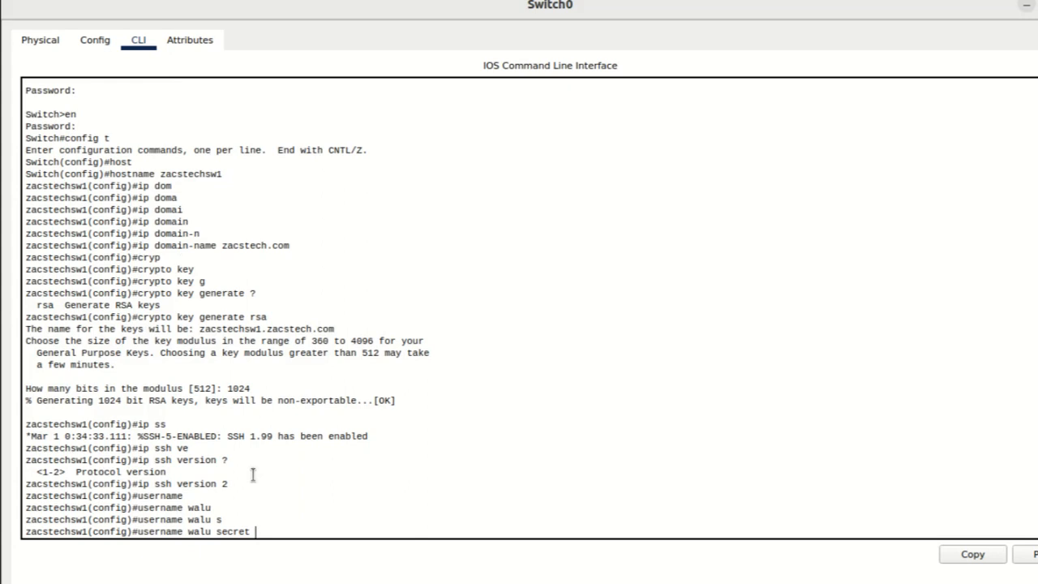
{"action": "type", "text": "pass3"}
{"action": "key", "text": "Return"}
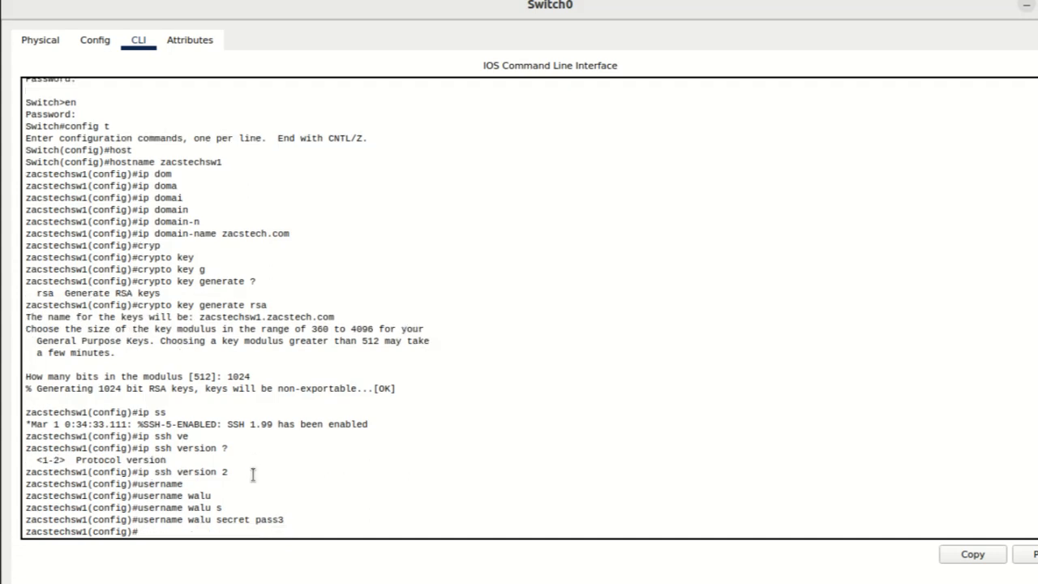
Step: Enter configuration for vty lines 0 to 15 and require local user authentication with login local
{"action": "type", "text": "line vty 0 15"}
{"action": "key", "text": "Return"}
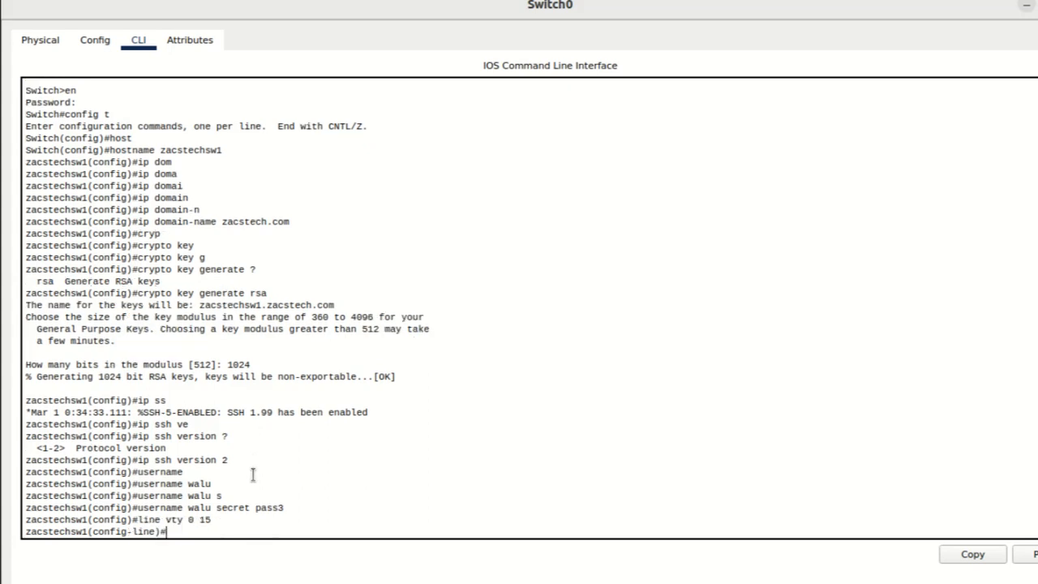
{"action": "type", "text": "login lo"}
{"action": "key", "text": "Tab"}
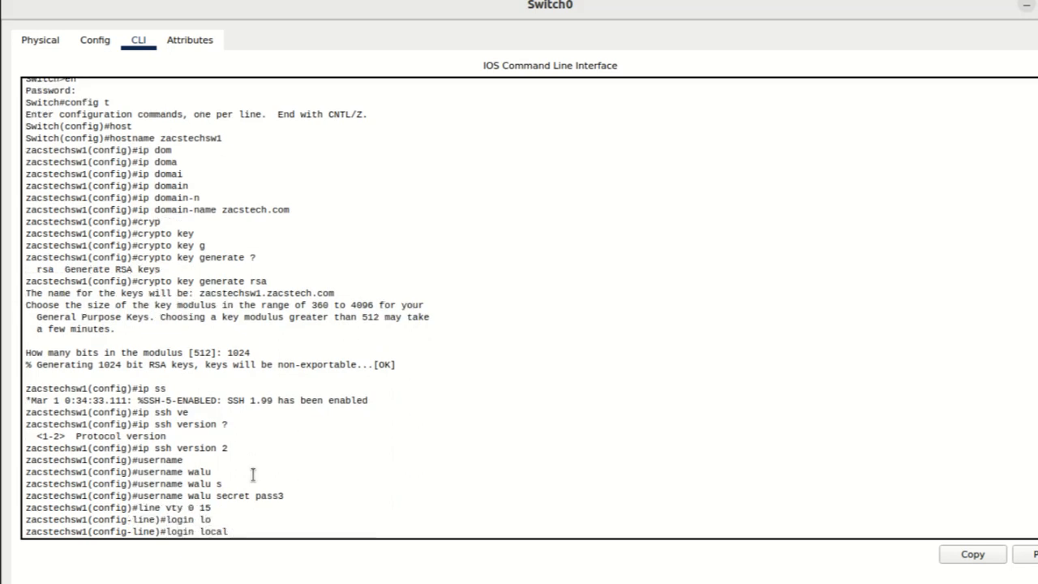
{"action": "key", "text": "Return"}
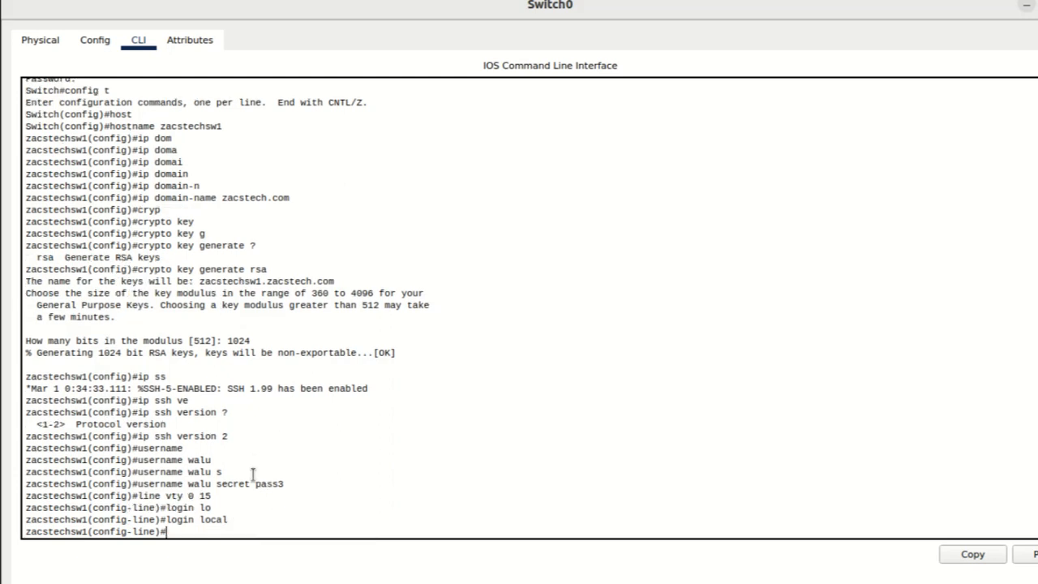
Step: Restrict the vty lines to SSH with transport input ssh, checking the available protocols with the context help
{"action": "type", "text": "tran"}
{"action": "key", "text": "Tab"}
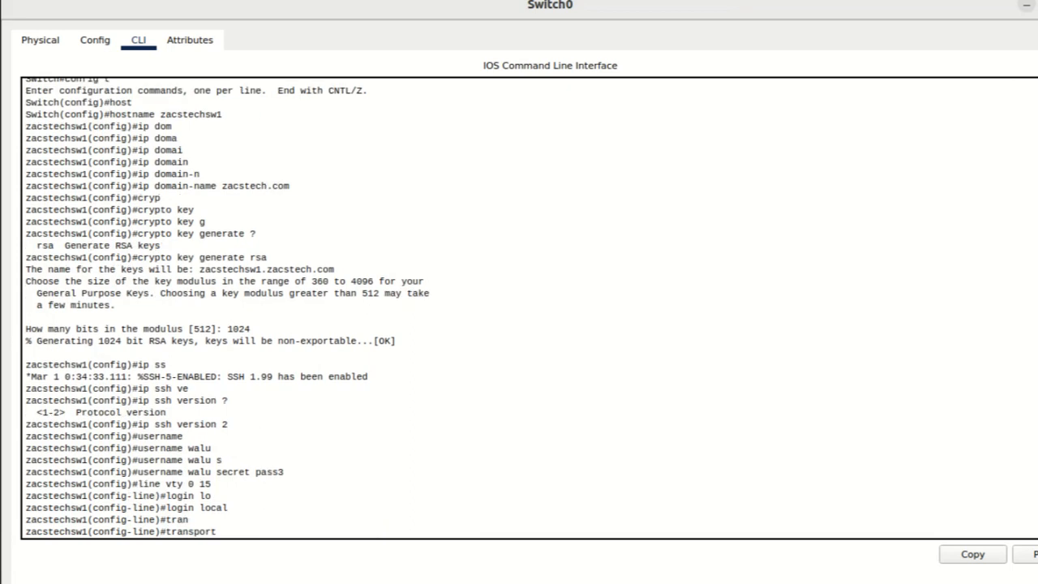
{"action": "type", "text": "in"}
{"action": "key", "text": "Tab"}
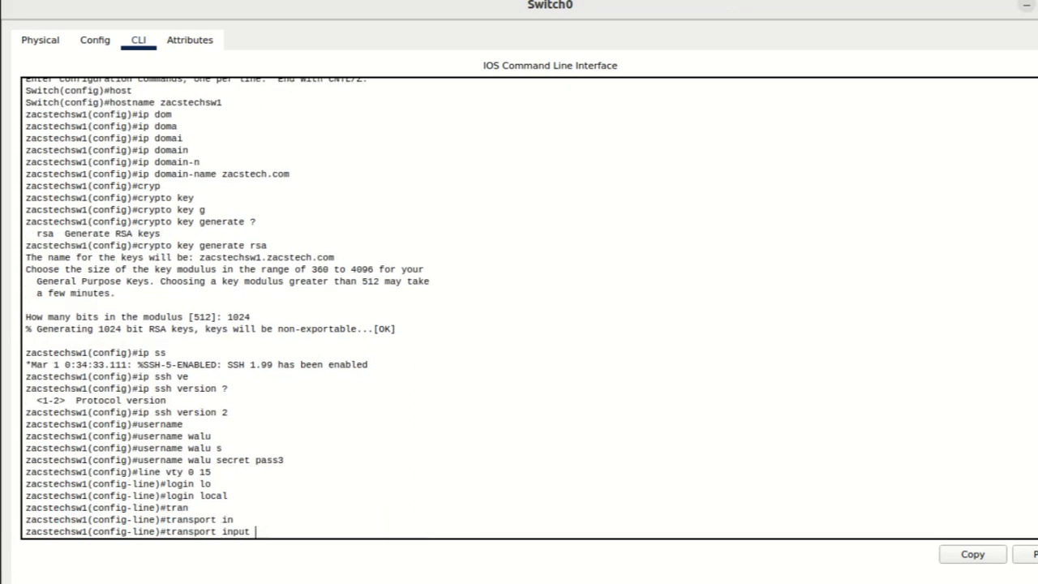
{"action": "type", "text": "?"}
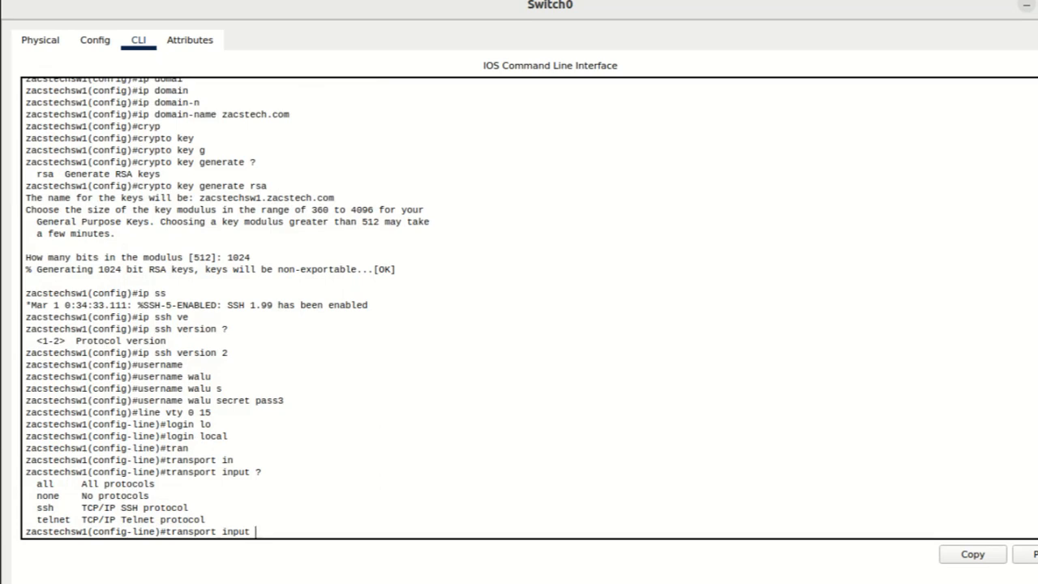
{"action": "type", "text": "ssh"}
{"action": "key", "text": "Tab"}
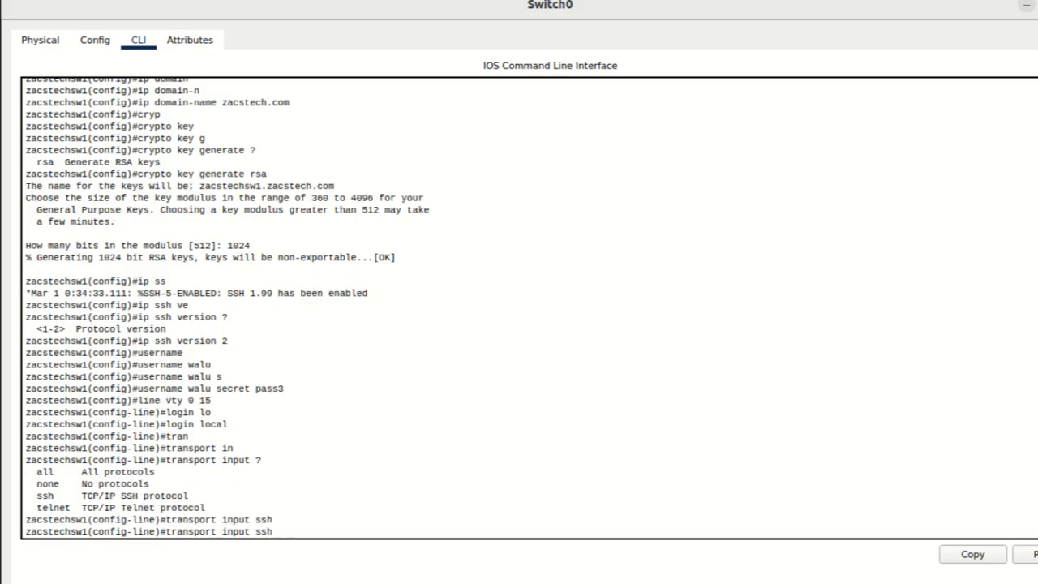
{"action": "key", "text": "Return"}
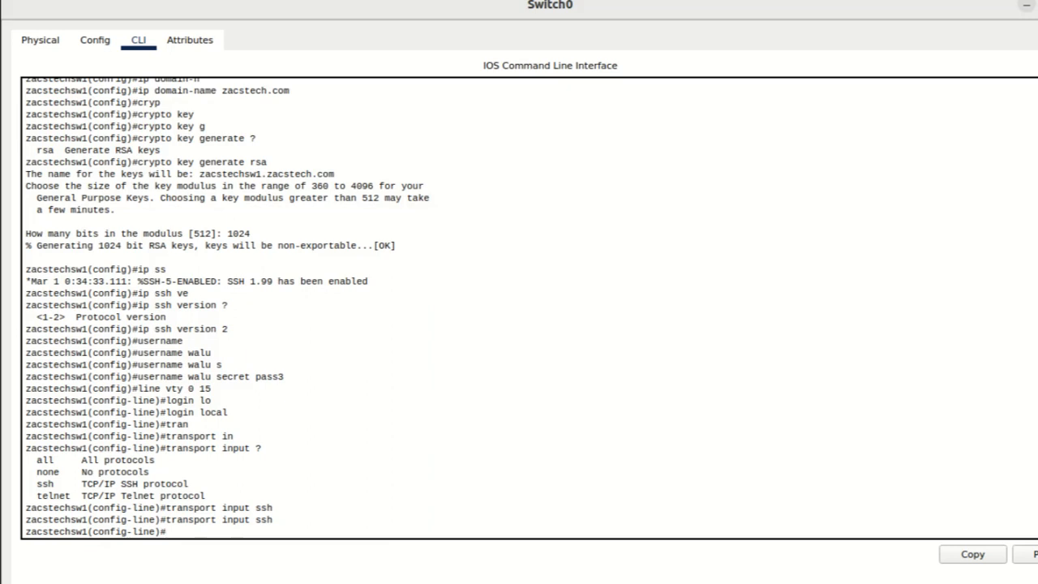
Step: Exit to privileged EXEC mode and display the SSH status with show ip ssh
{"action": "type", "text": "exit"}
{"action": "key", "text": "Return"}
{"action": "type", "text": "exi"}
{"action": "type", "text": "t"}
{"action": "key", "text": "Return"}
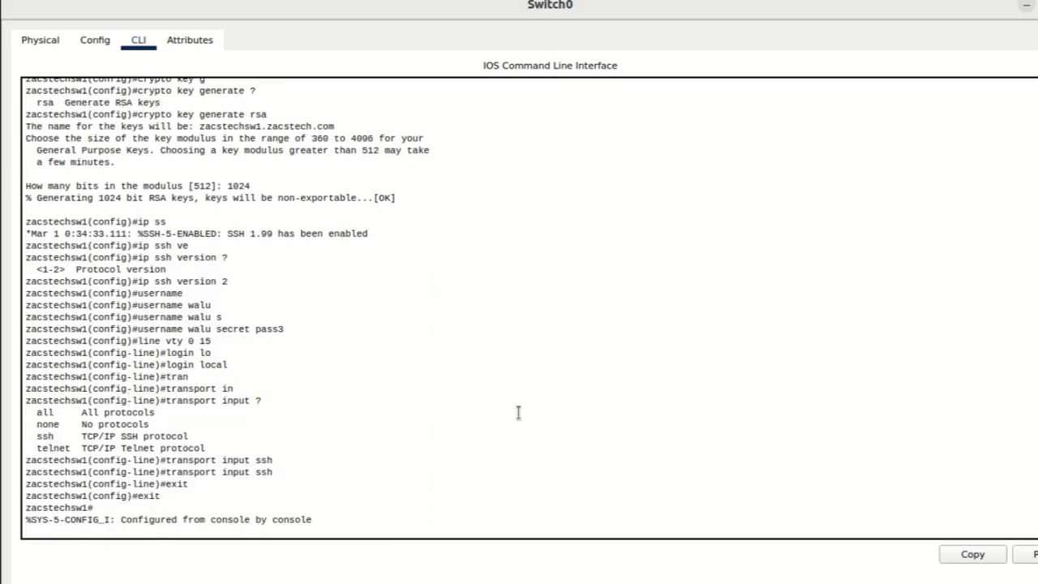
{"action": "key", "text": "Return"}
{"action": "type", "text": "show ip"}
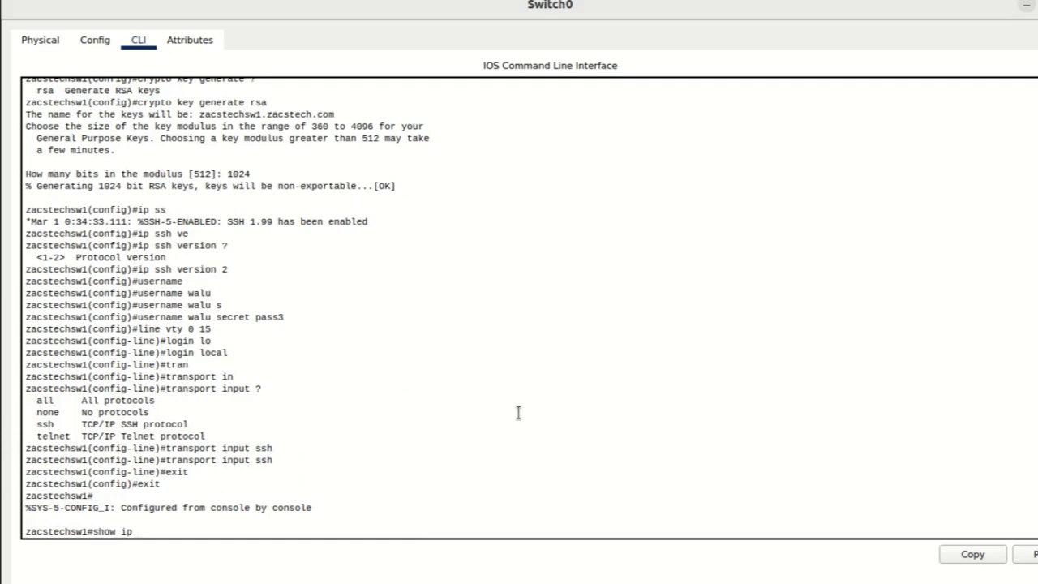
{"action": "type", "text": " ss"}
{"action": "key", "text": "Tab"}
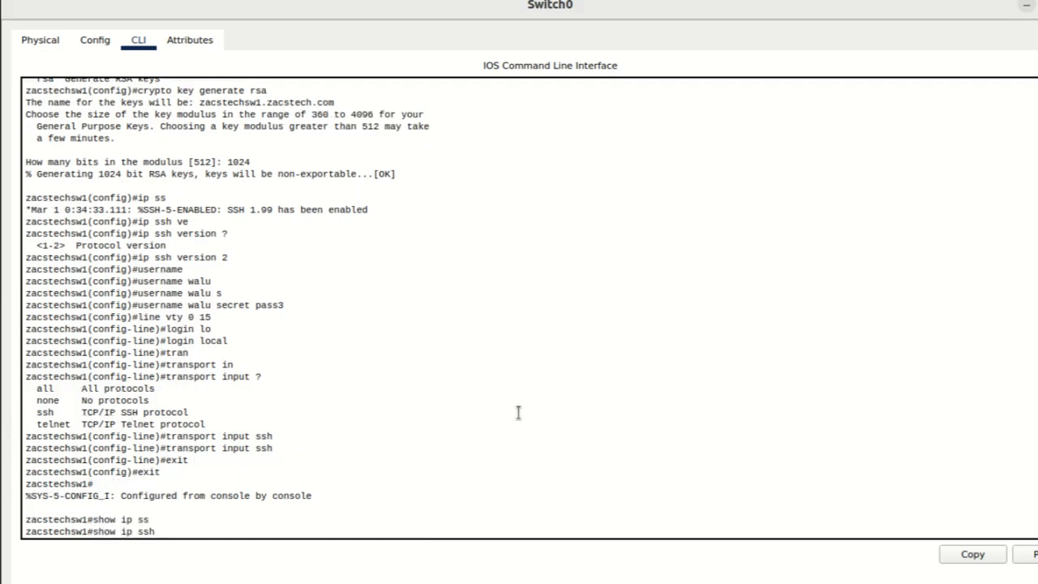
{"action": "key", "text": "Return"}
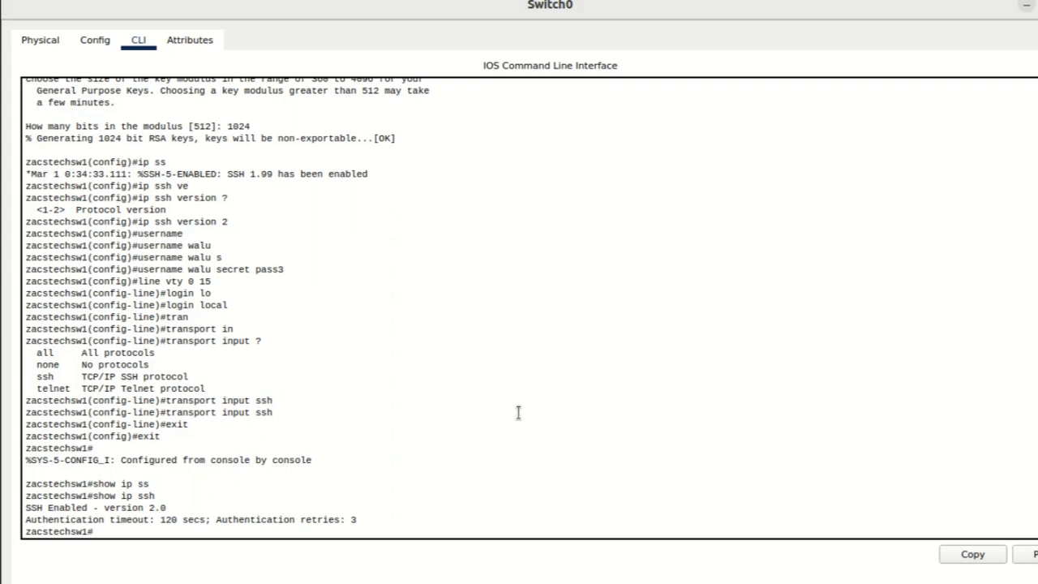
Step: Enter global configuration mode and open interface vlan 1, checking the allowed VLAN interface numbers with the context help
{"action": "type", "text": "config t"}
{"action": "key", "text": "Return"}
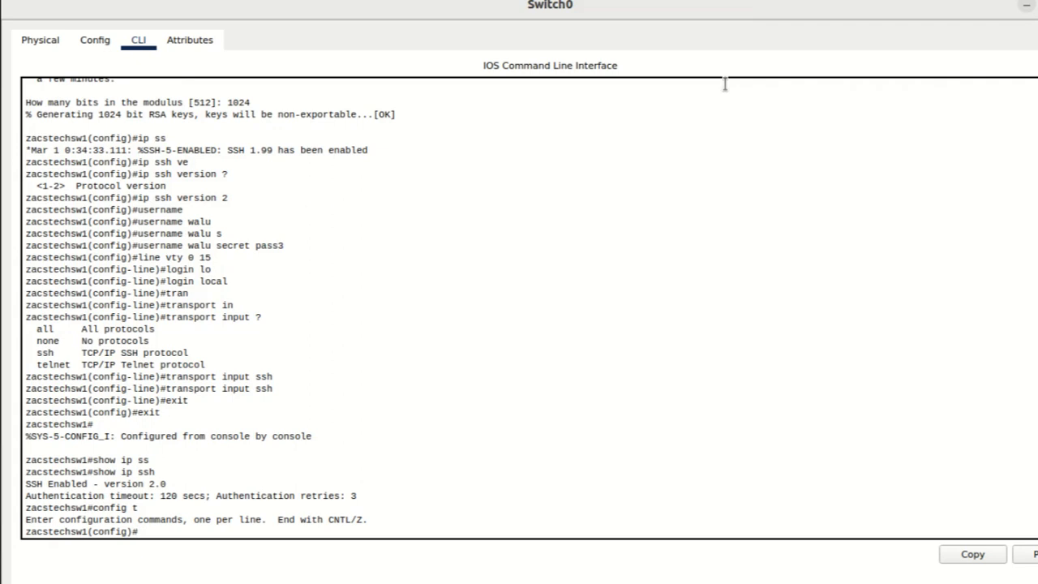
{"action": "type", "text": "inter"}
{"action": "key", "text": "Tab"}
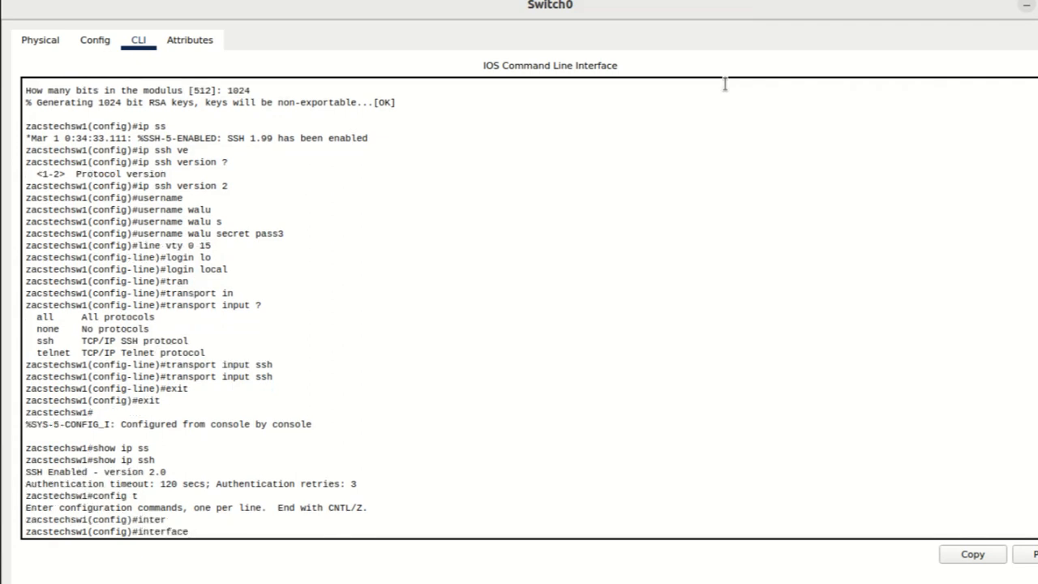
{"action": "type", "text": "v"}
{"action": "key", "text": "Tab"}
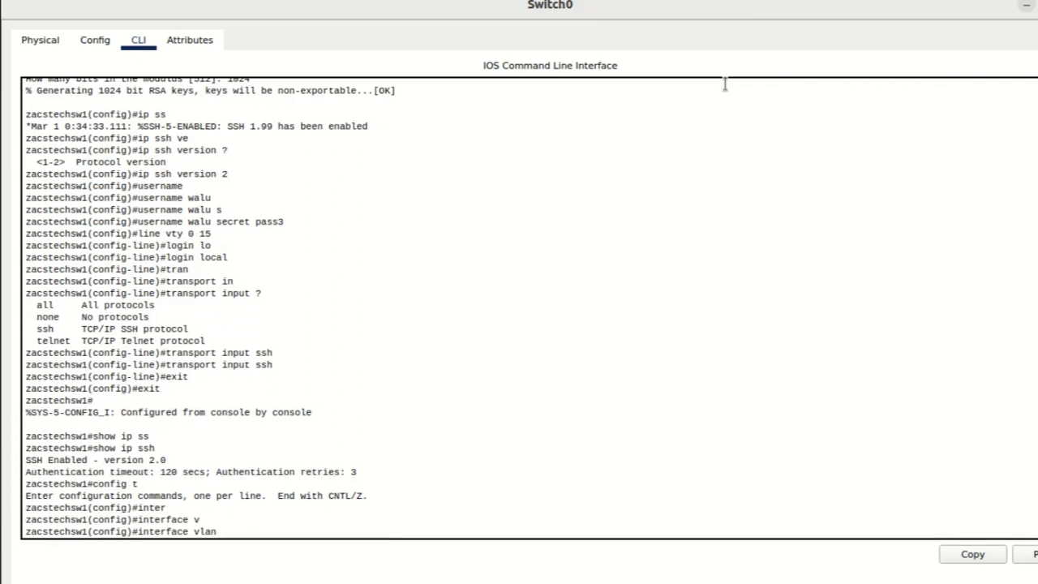
{"action": "type", "text": "?"}
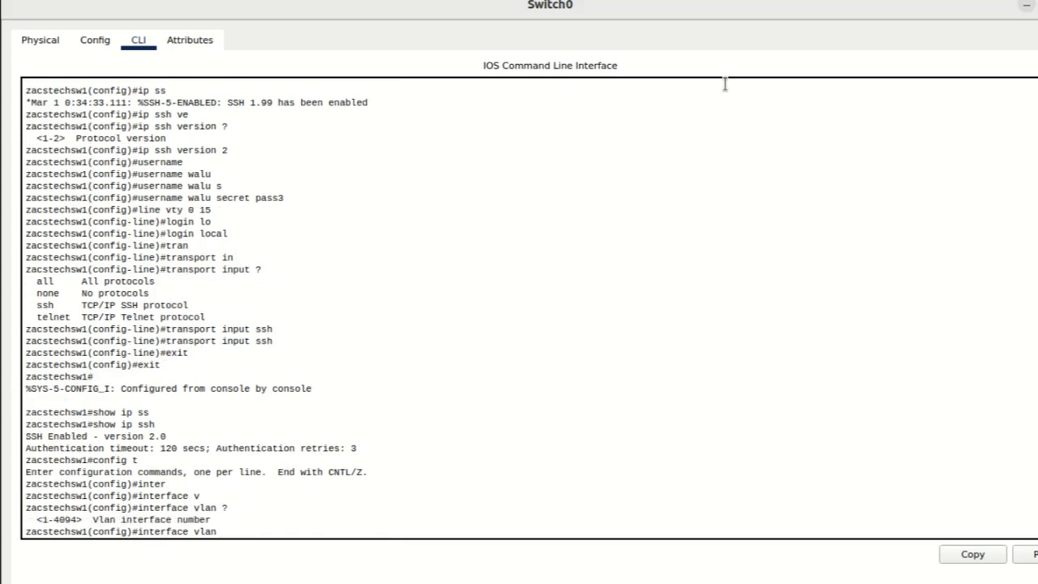
{"action": "type", "text": "1"}
{"action": "key", "text": "Return"}
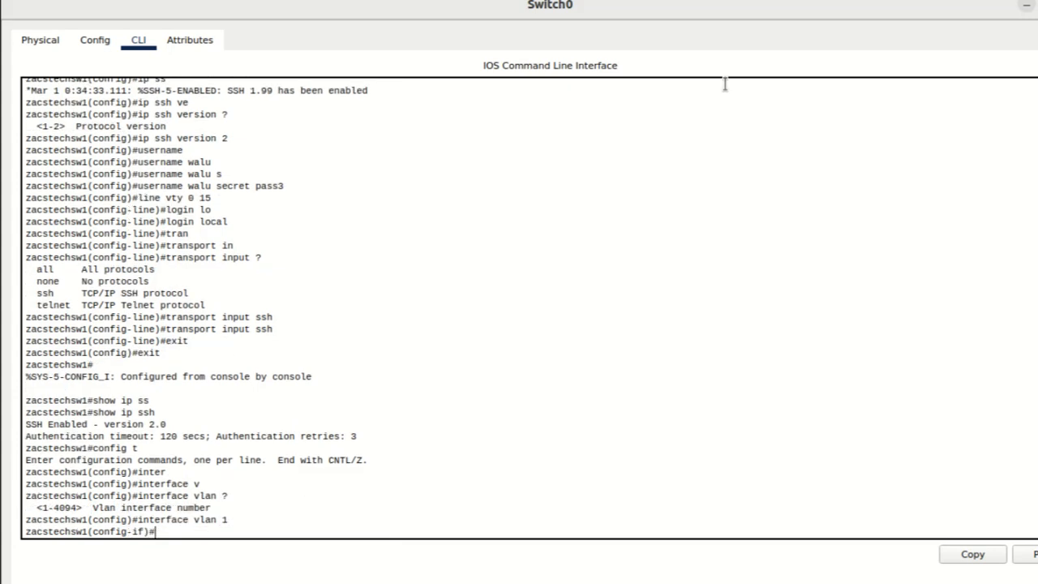
Step: Assign IP address 192.168.2.5 with subnet mask 255.255.255.0 to the VLAN 1 interface, checking the syntax with the context help
{"action": "type", "text": "ip add"}
{"action": "key", "text": "Tab"}
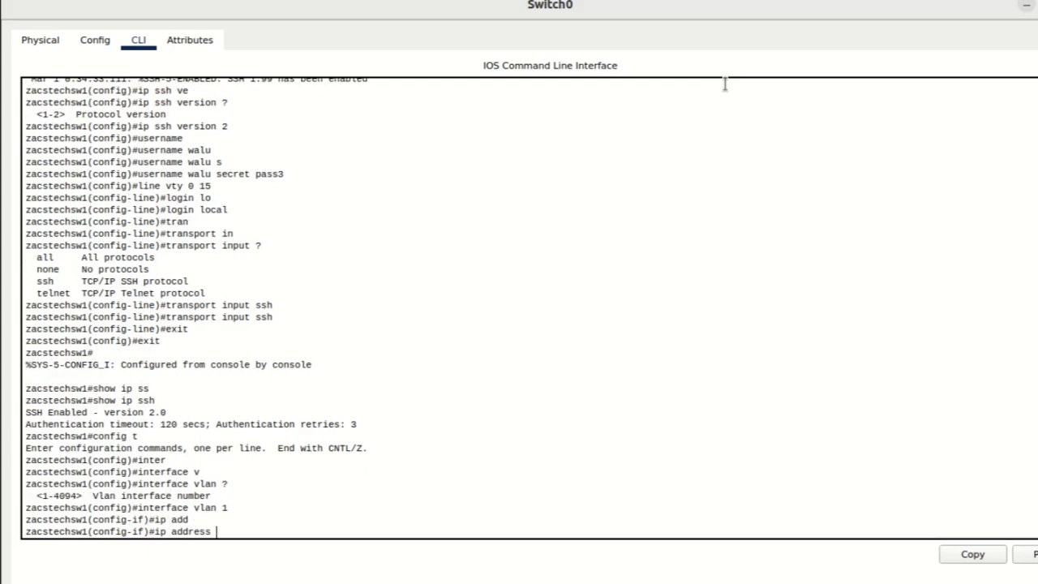
{"action": "type", "text": "192.168.2.5 ?"}
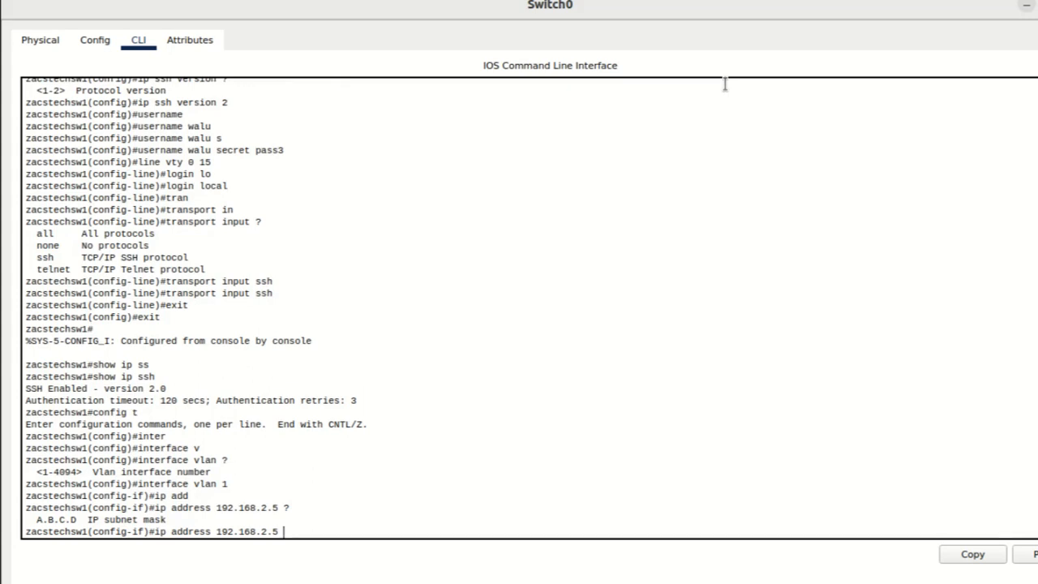
{"action": "type", "text": "255."}
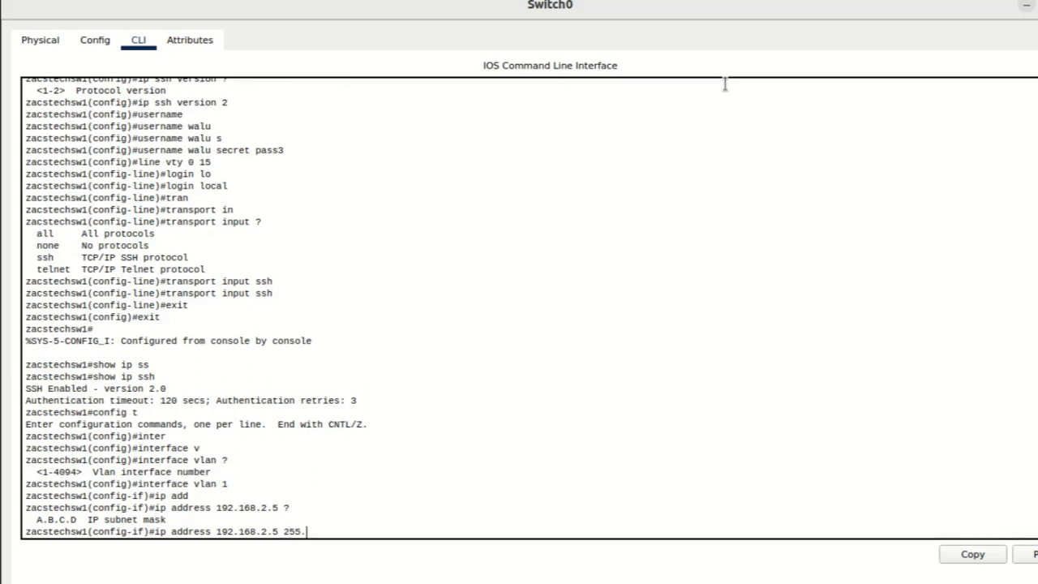
{"action": "type", "text": "255.255.0"}
{"action": "key", "text": "Return"}
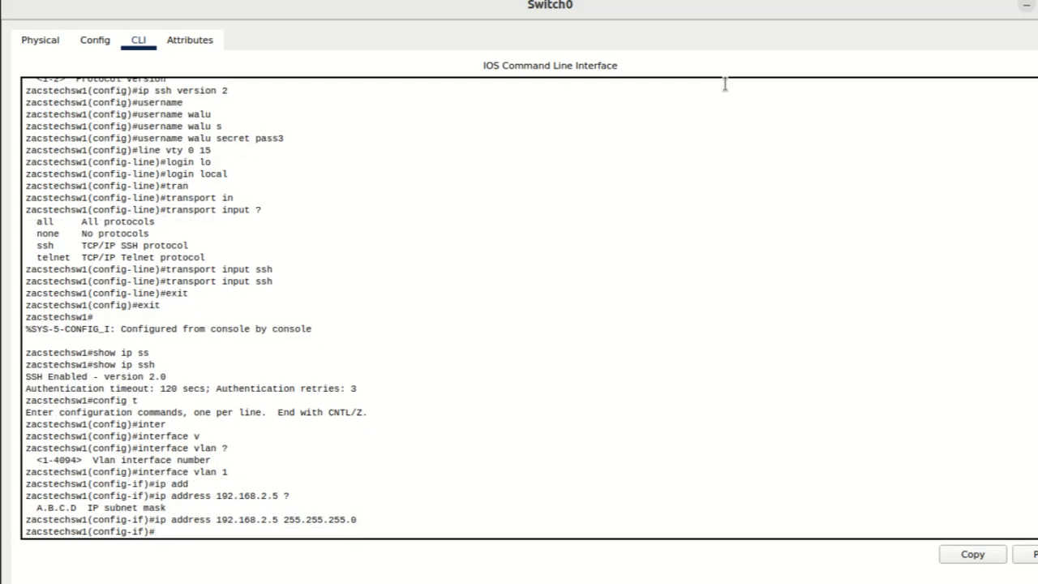
Step: Enable the VLAN 1 interface with no shutdown and exit to global configuration mode
{"action": "type", "text": "no shut"}
{"action": "key", "text": "Tab"}
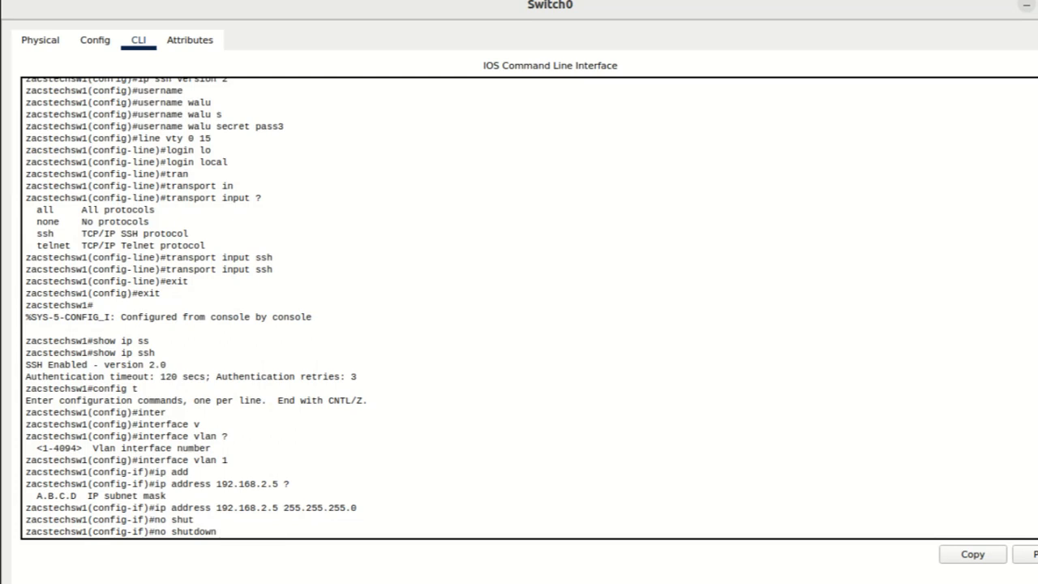
{"action": "key", "text": "Return"}
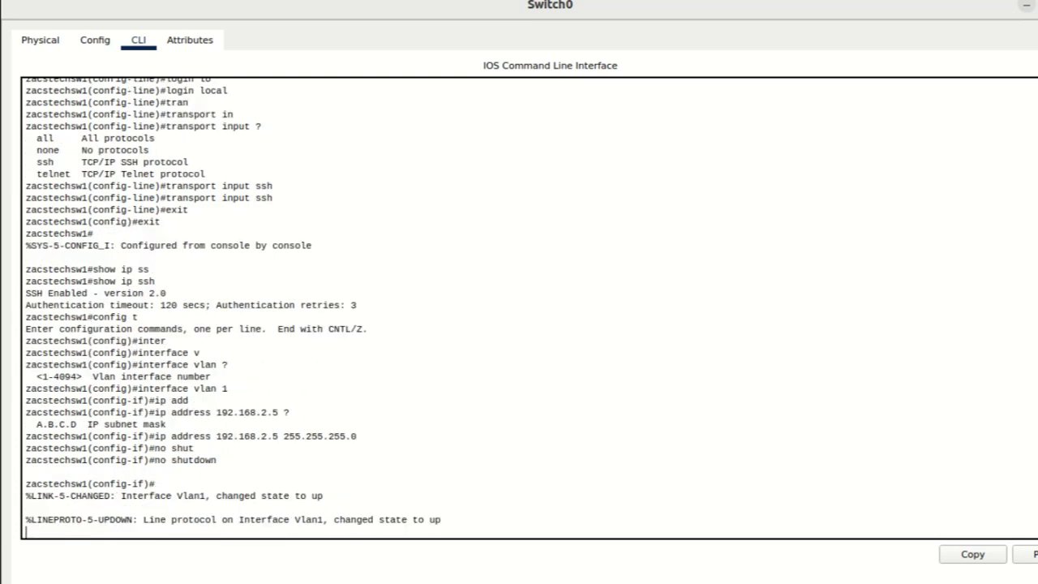
{"action": "key", "text": "Return"}
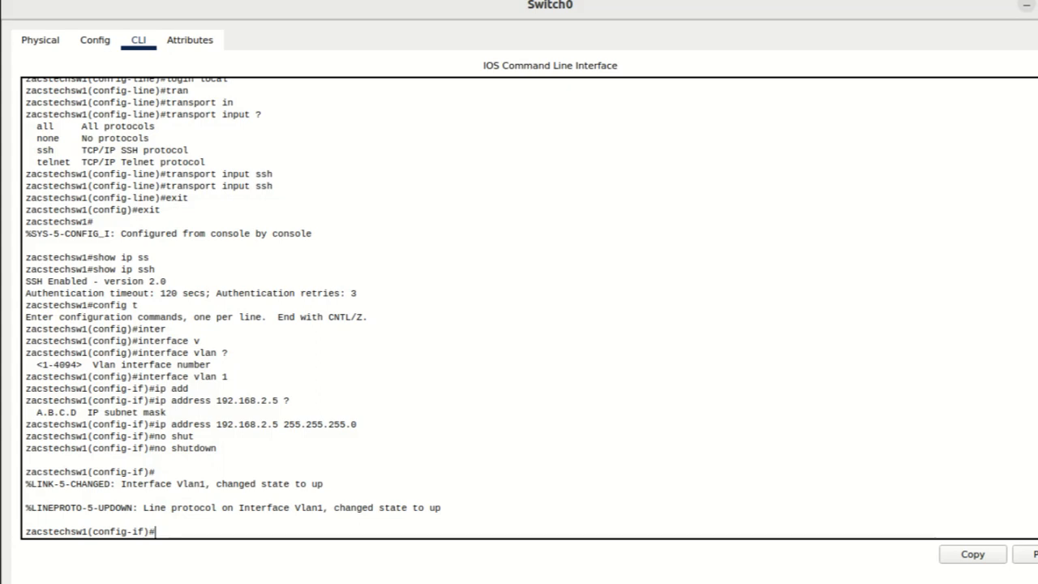
{"action": "type", "text": "exit"}
{"action": "key", "text": "Return"}
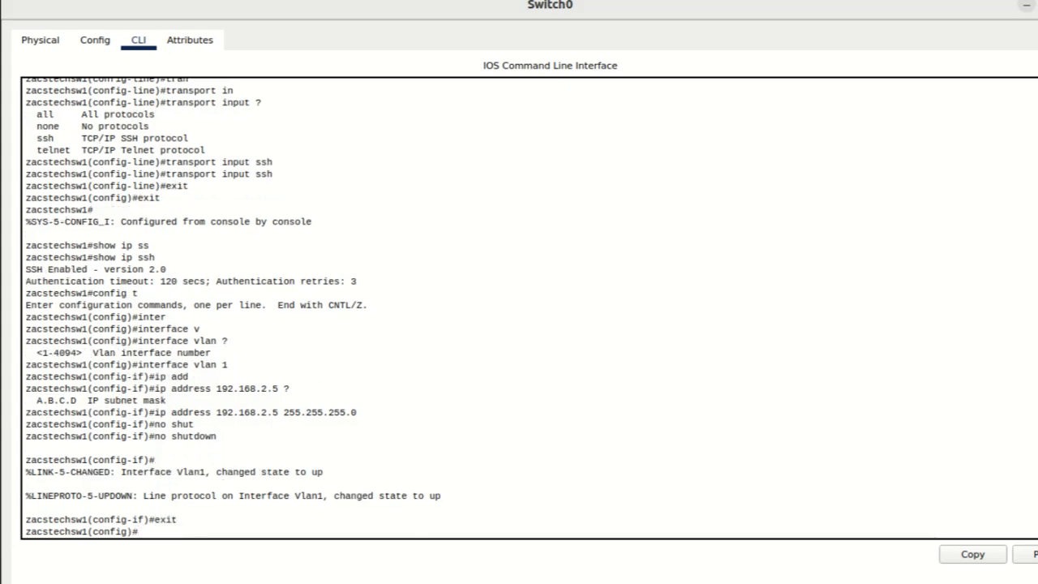
Step: Set the switch's default gateway to 192.168.2.1 with ip default-gateway
{"action": "type", "text": "ip defa"}
{"action": "key", "text": "Tab"}
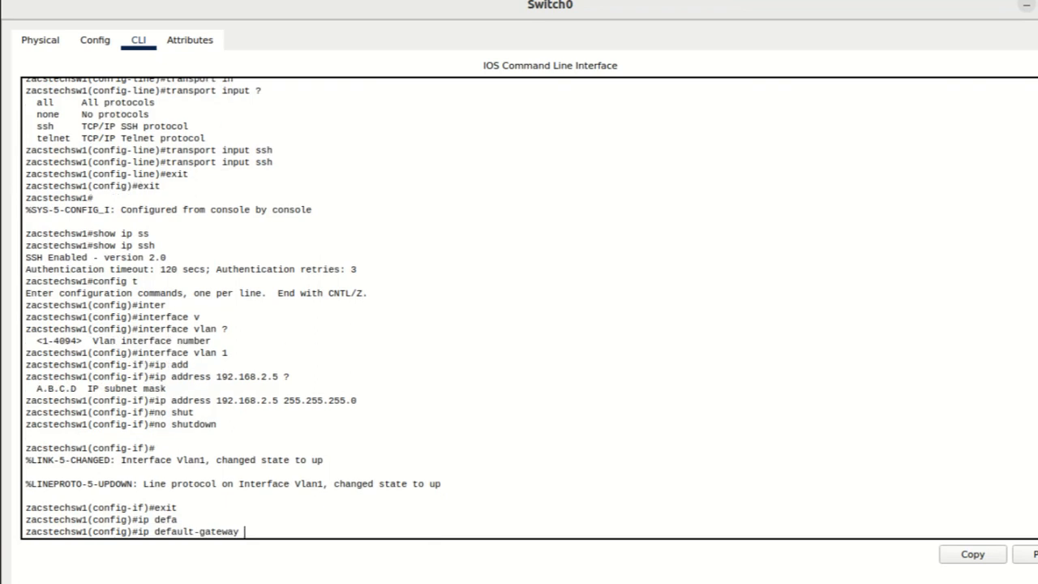
{"action": "type", "text": "192.168.2.1"}
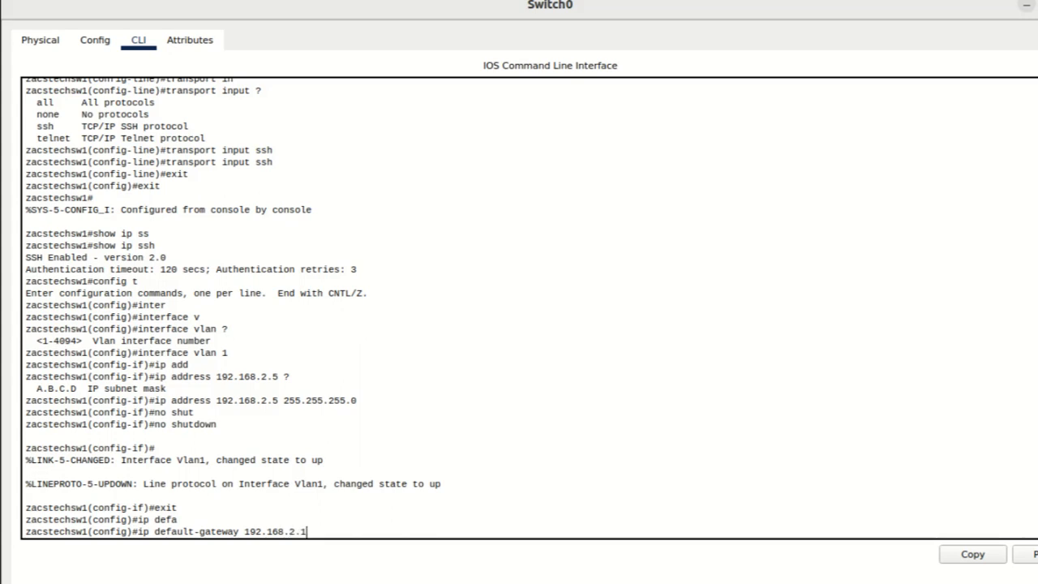
{"action": "key", "text": "Return"}
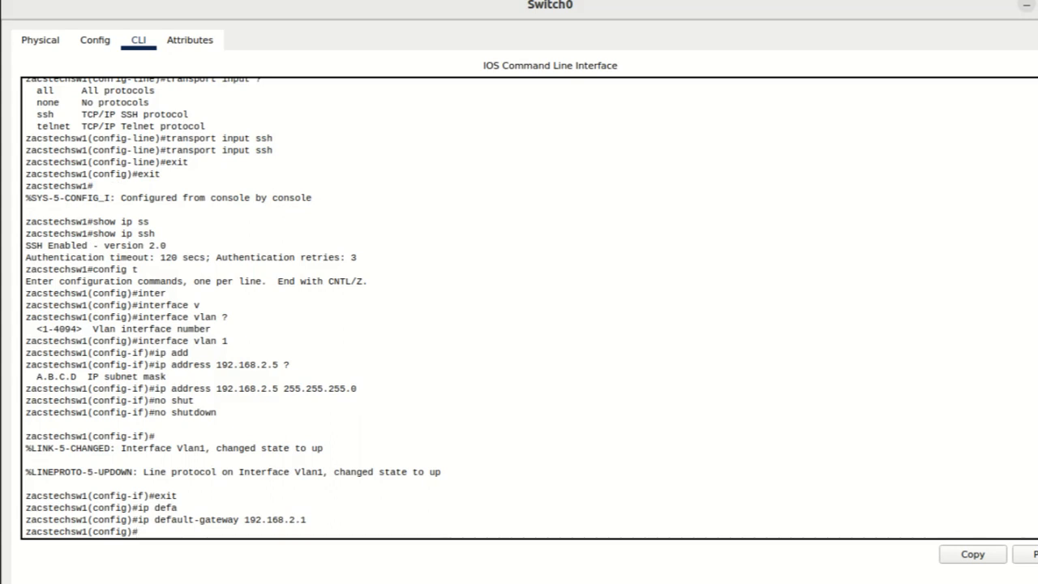
Step: Set the DNS server address to 192.168.2.6 with ip name-server, checking the syntax with the context help
{"action": "type", "text": "ip name"}
{"action": "key", "text": "Tab"}
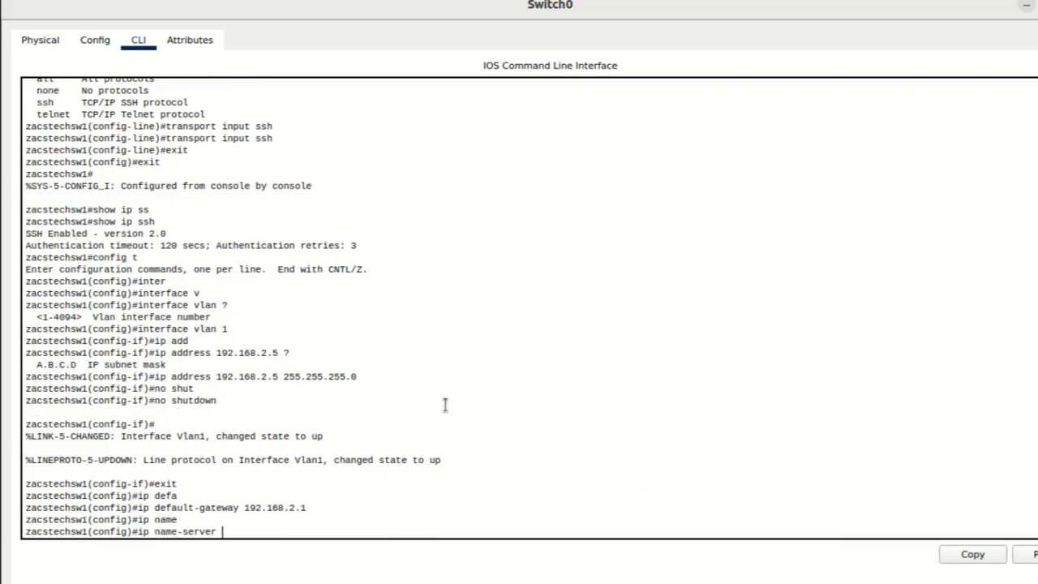
{"action": "type", "text": "?"}
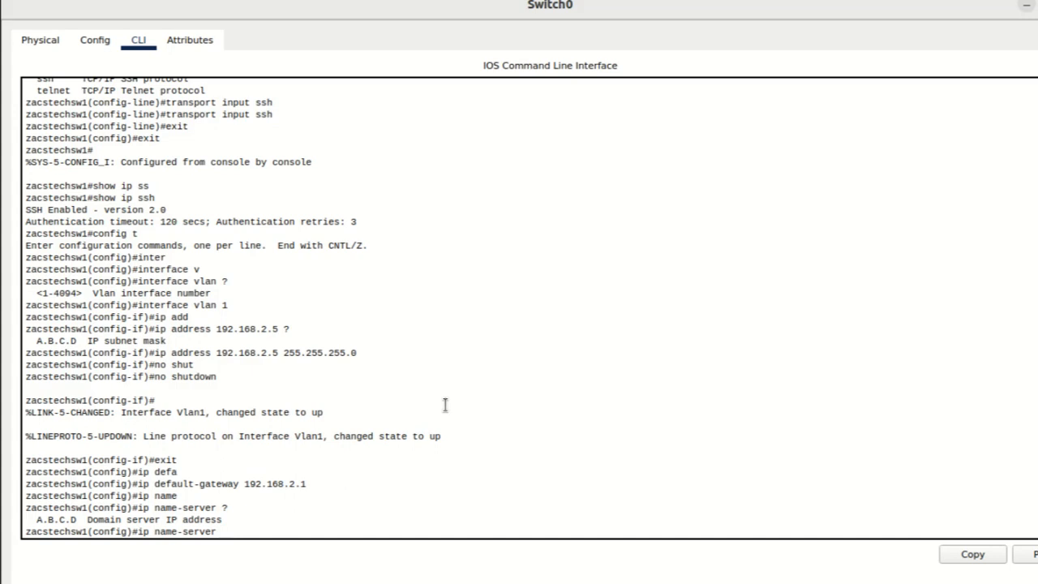
{"action": "type", "text": "192.168.2.6"}
{"action": "key", "text": "Return"}
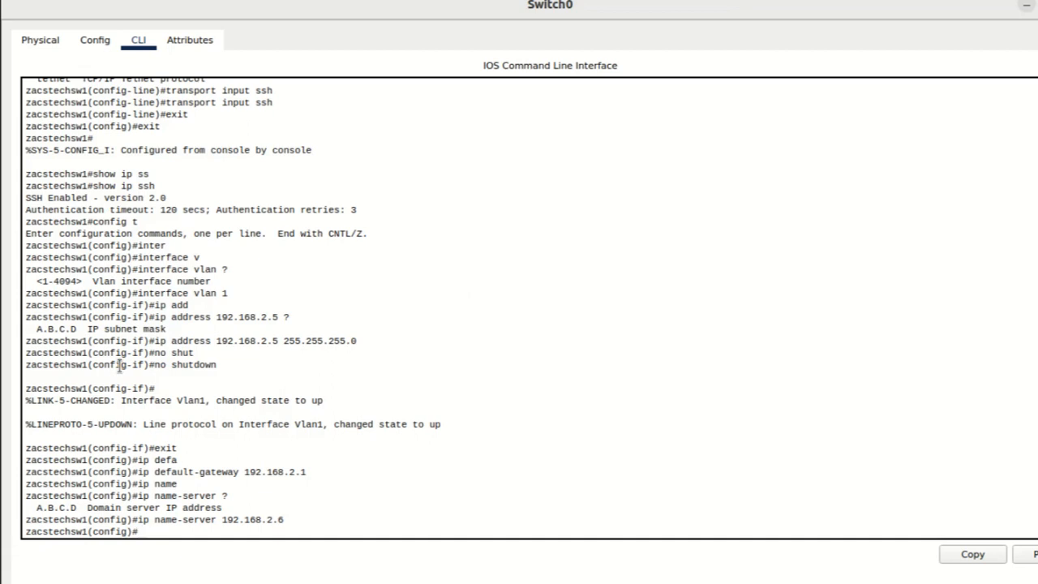
Step: Configure the VLAN 1 interface to obtain its IP address through DHCP with ip address dhcp
{"action": "type", "text": "inter"}
{"action": "key", "text": "Tab"}
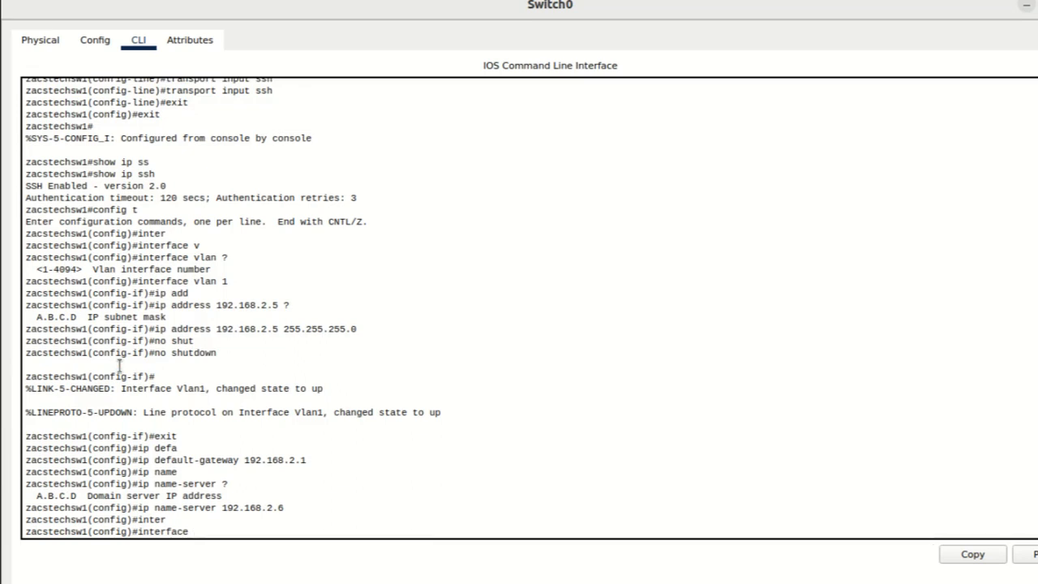
{"action": "type", "text": "v"}
{"action": "key", "text": "Tab"}
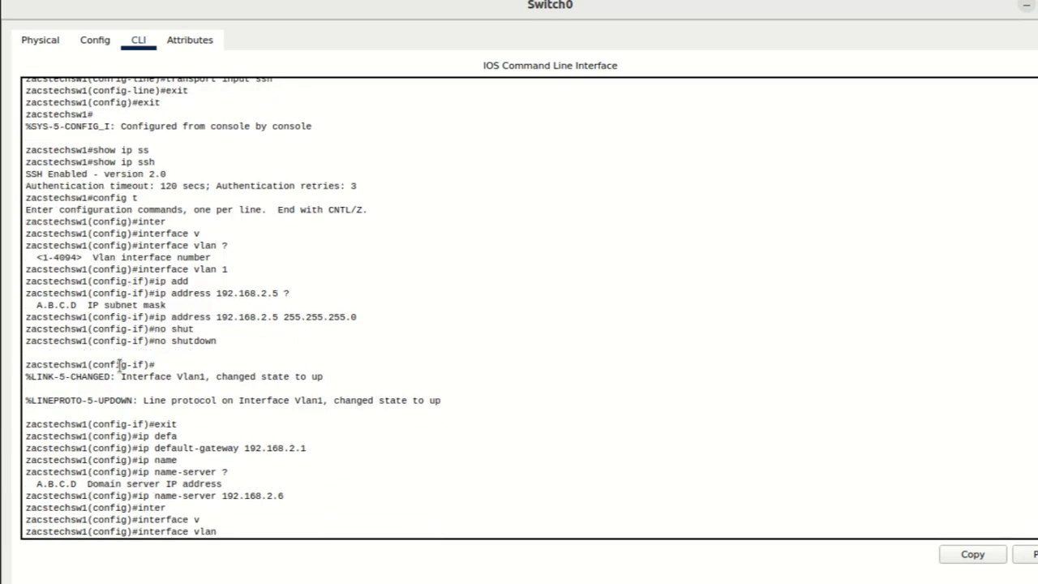
{"action": "type", "text": "1"}
{"action": "key", "text": "Return"}
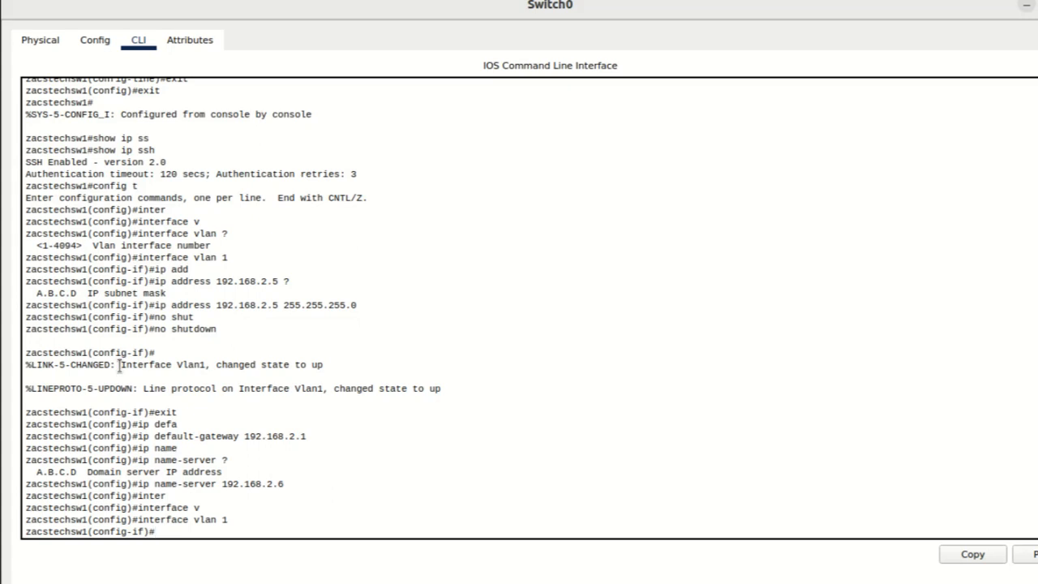
{"action": "type", "text": "ip add"}
{"action": "key", "text": "Tab"}
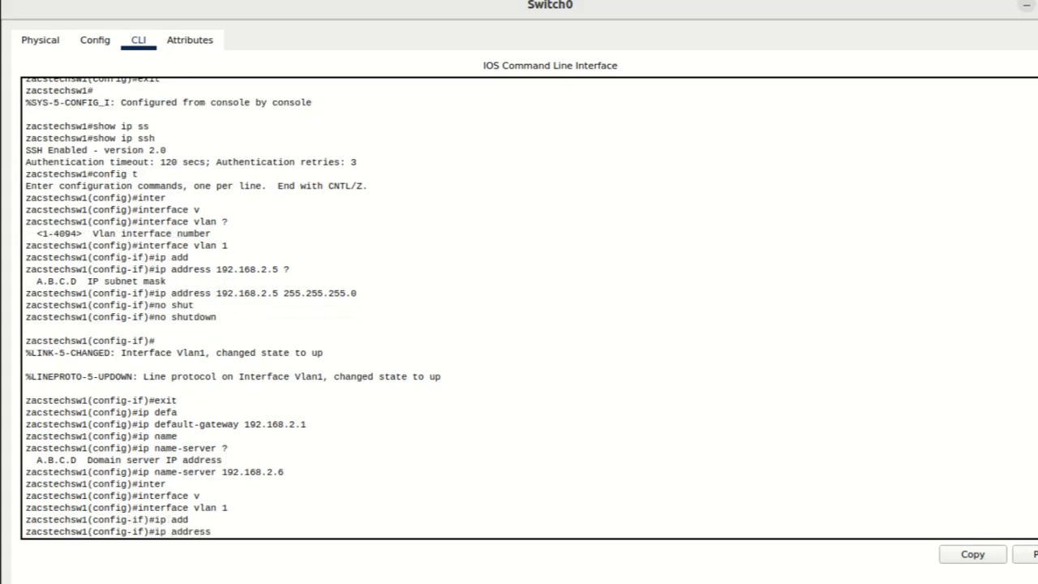
{"action": "type", "text": "d"}
{"action": "key", "text": "Tab"}
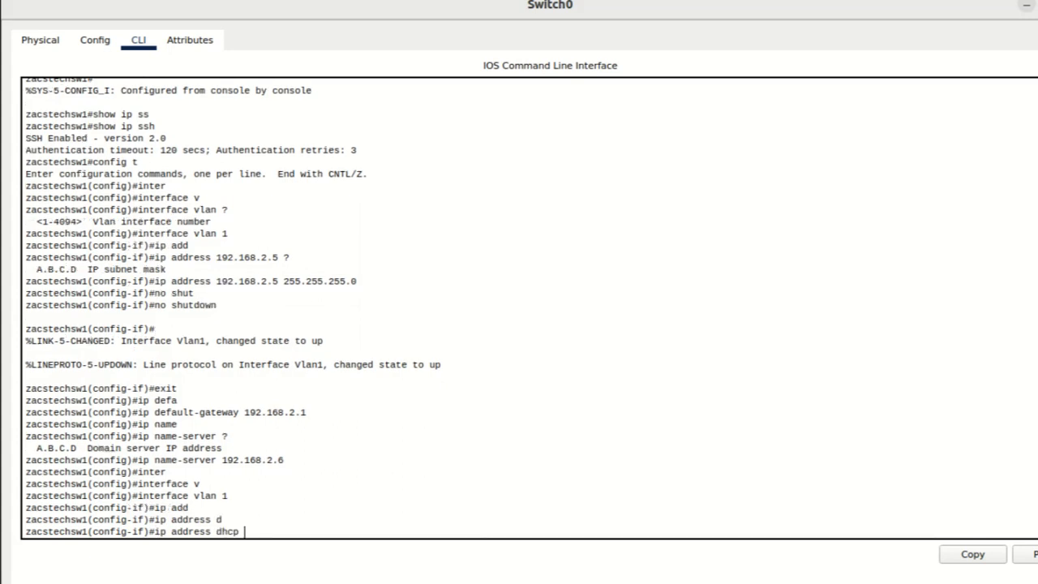
{"action": "key", "text": "Return"}
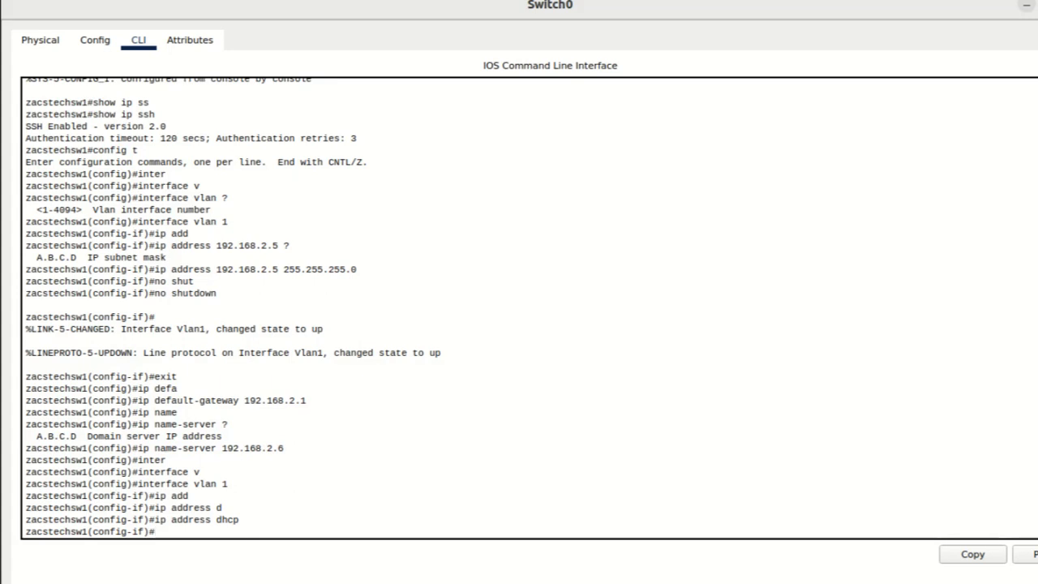
Step: Exit interface and global configuration modes back to privileged EXEC mode
{"action": "type", "text": "exi"}
{"action": "type", "text": "t"}
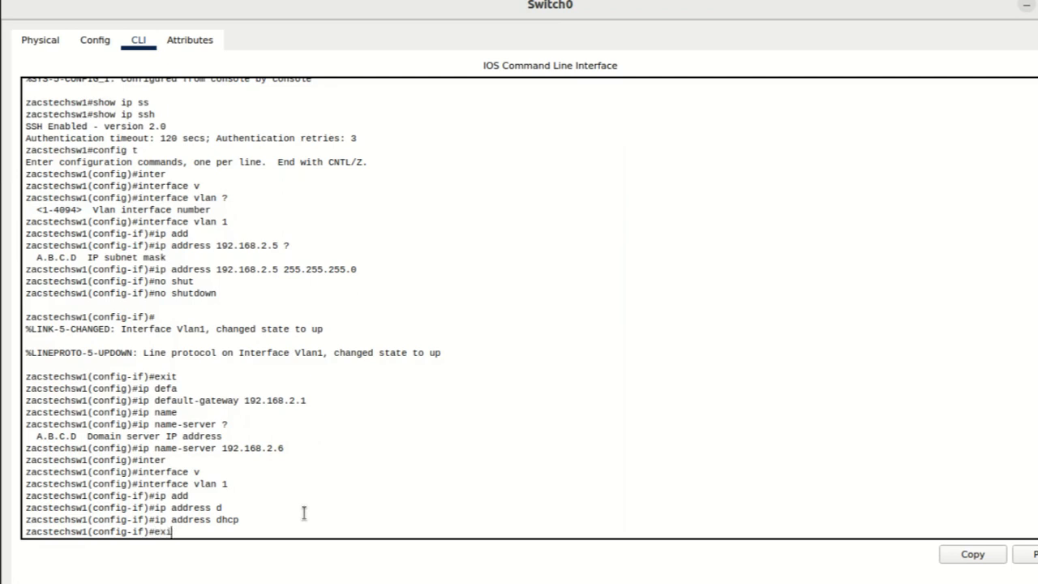
{"action": "key", "text": "Return"}
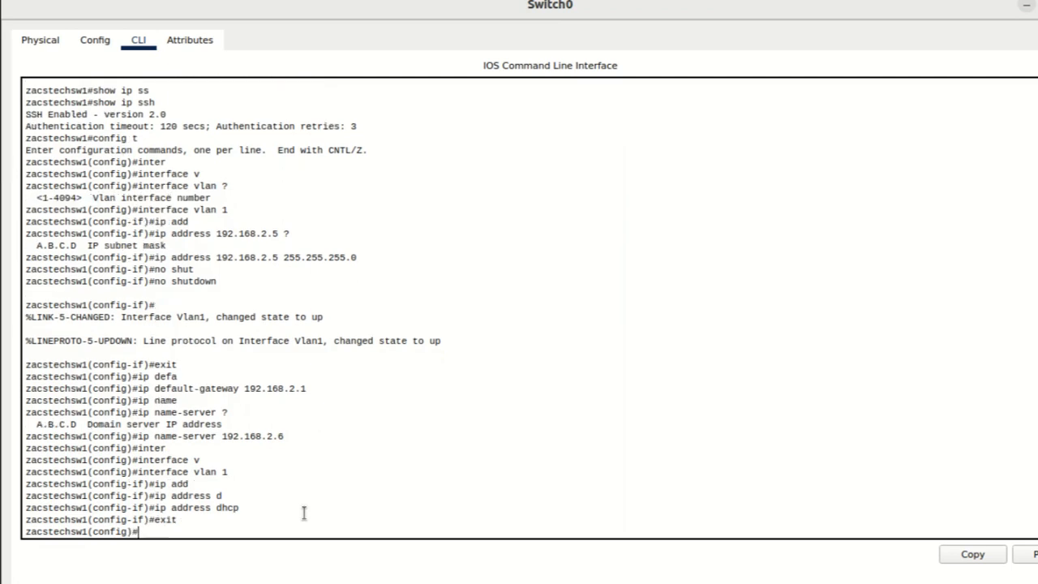
{"action": "type", "text": "exit"}
{"action": "key", "text": "Return"}
{"action": "key", "text": "Return"}
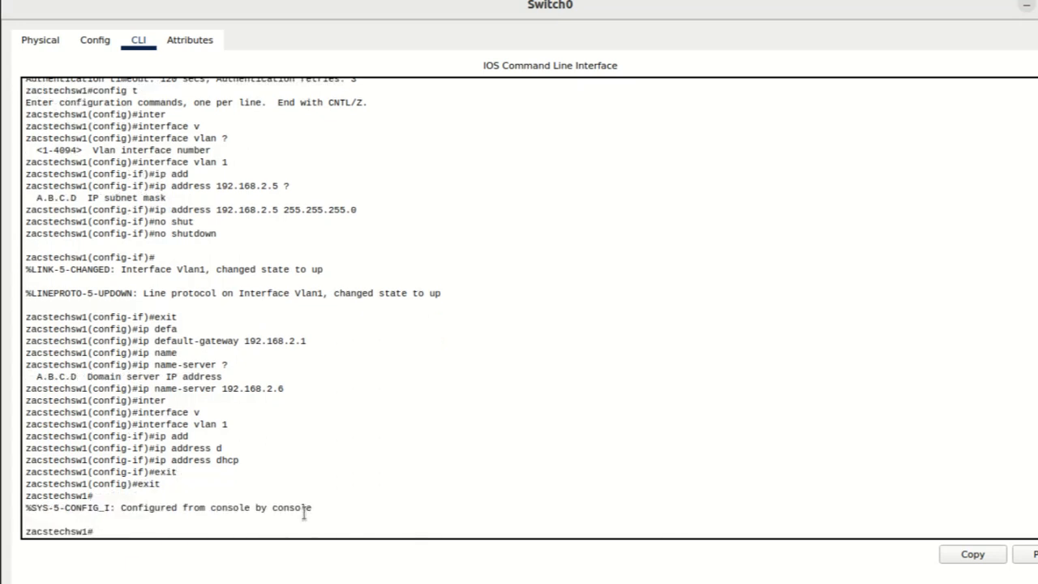
Step: Display the status and addressing details of the VLAN 1 interface with show interfaces vlan 1
{"action": "type", "text": "show inter"}
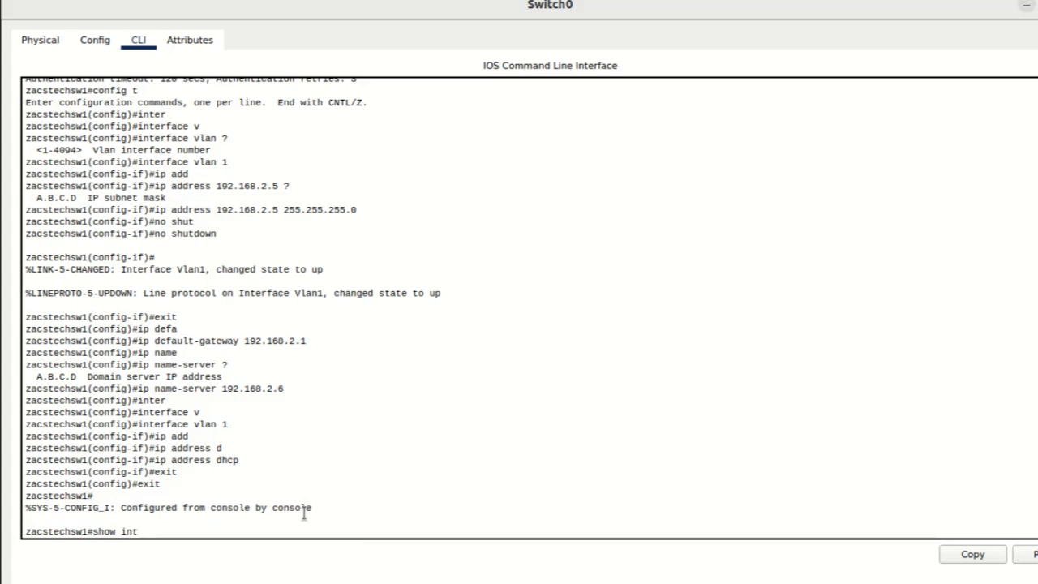
{"action": "key", "text": "Tab"}
{"action": "type", "text": "v"}
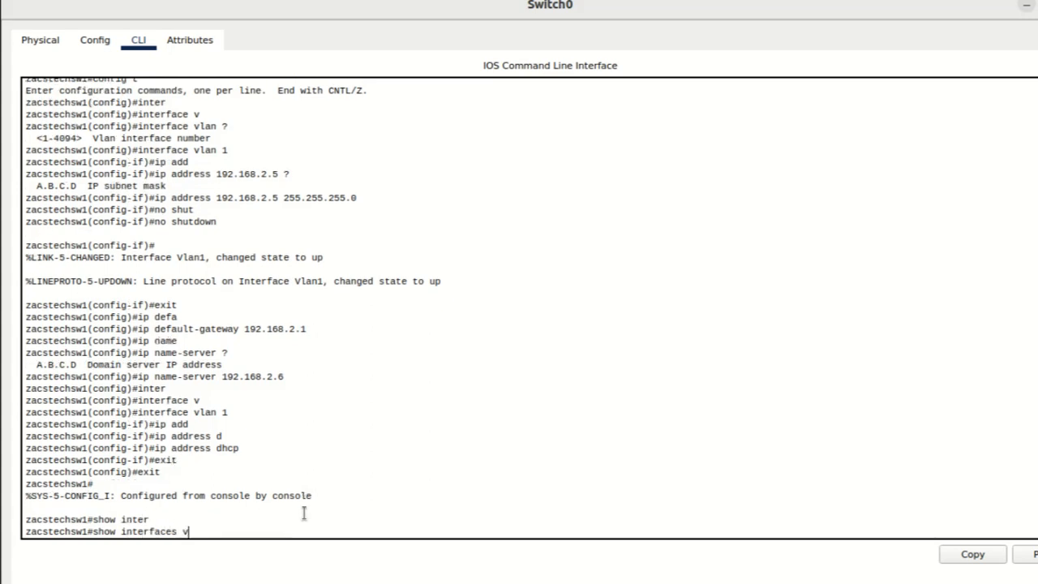
{"action": "key", "text": "Tab"}
{"action": "type", "text": "1"}
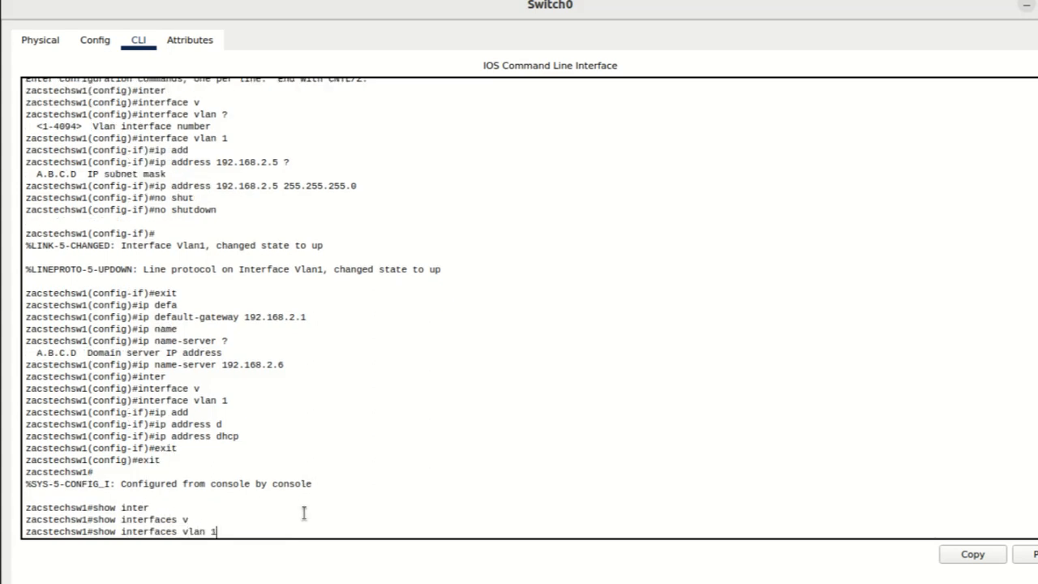
{"action": "key", "text": "Return"}
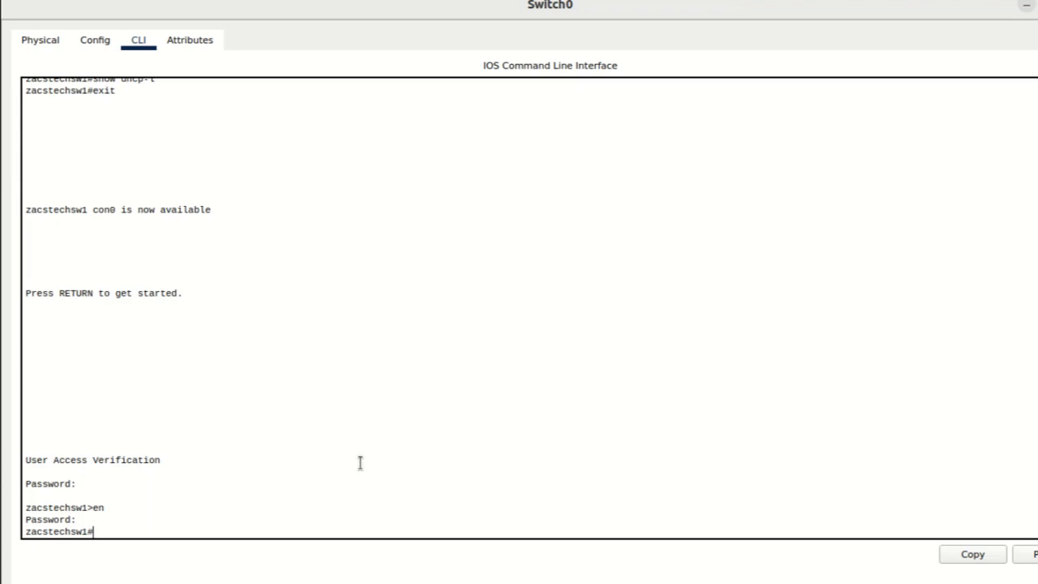
Step: Enter global configuration mode and enable logging synchronous on console line 0, exiting line configuration when done
{"action": "type", "text": "config t"}
{"action": "key", "text": "Return"}
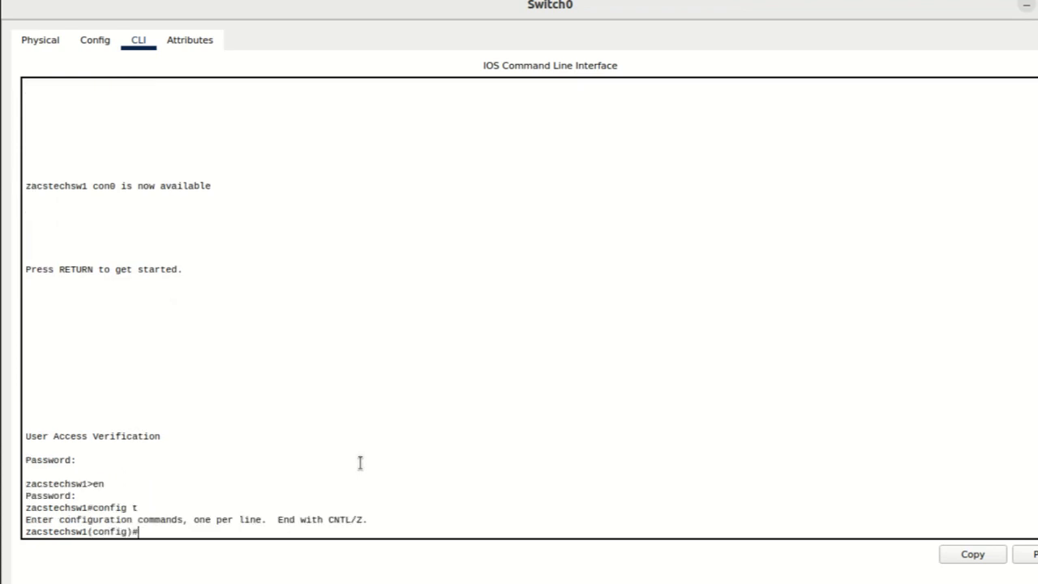
{"action": "type", "text": "line con"}
{"action": "key", "text": "Tab"}
{"action": "type", "text": "0"}
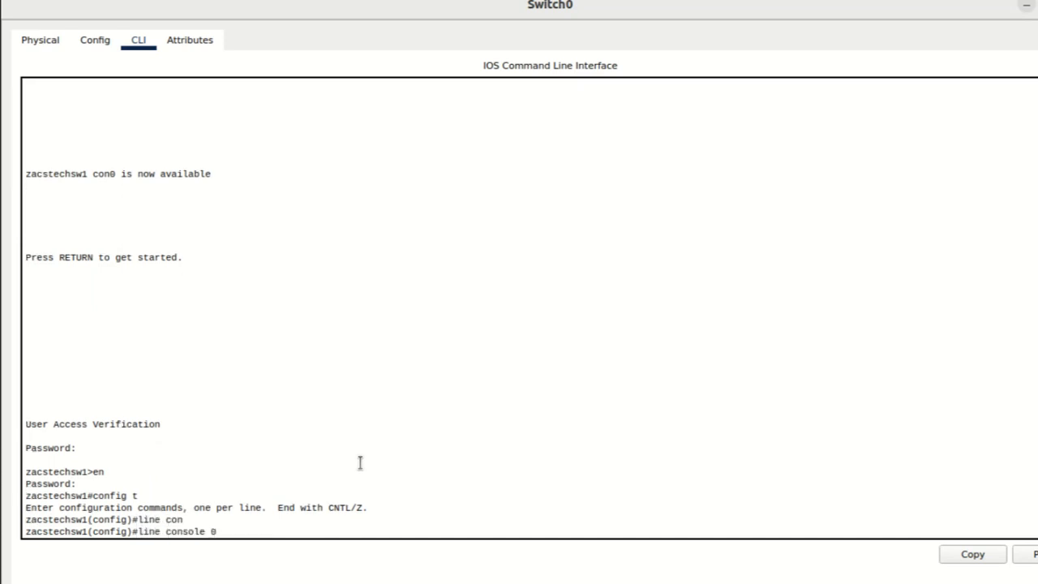
{"action": "key", "text": "Return"}
{"action": "type", "text": "lo"}
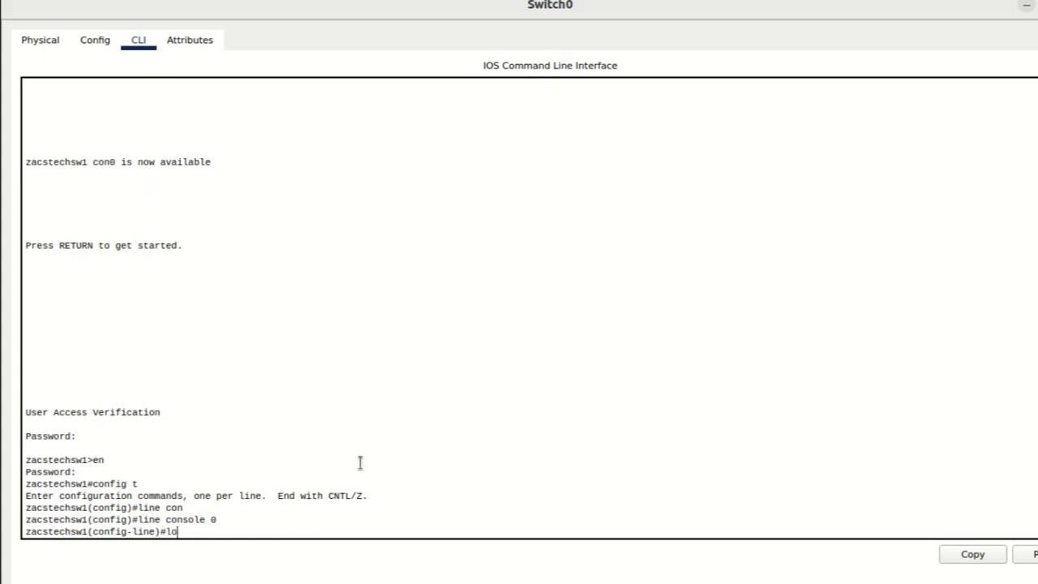
{"action": "type", "text": "gg"}
{"action": "key", "text": "Tab"}
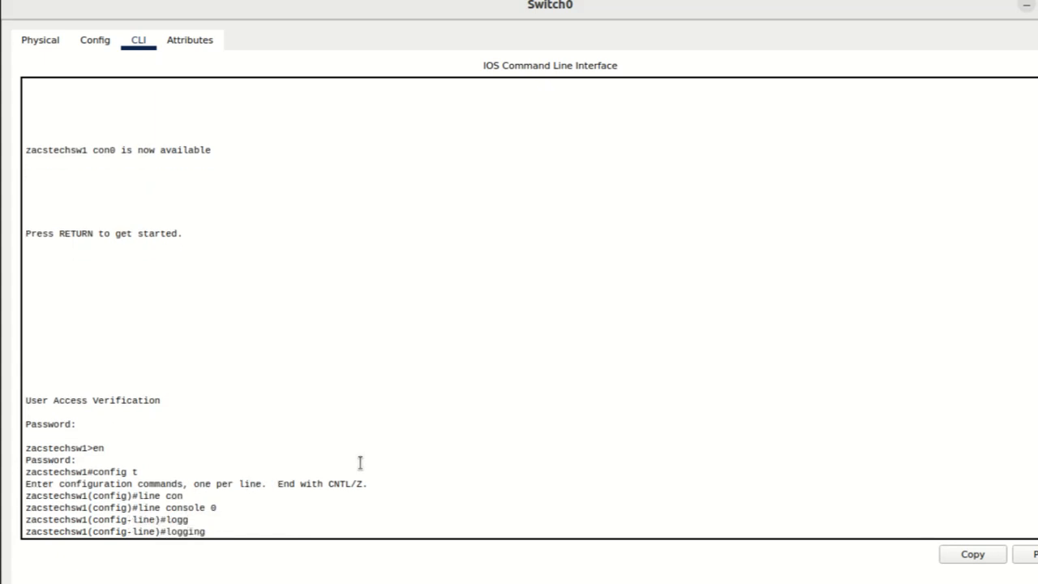
{"action": "type", "text": "sy"}
{"action": "key", "text": "Tab"}
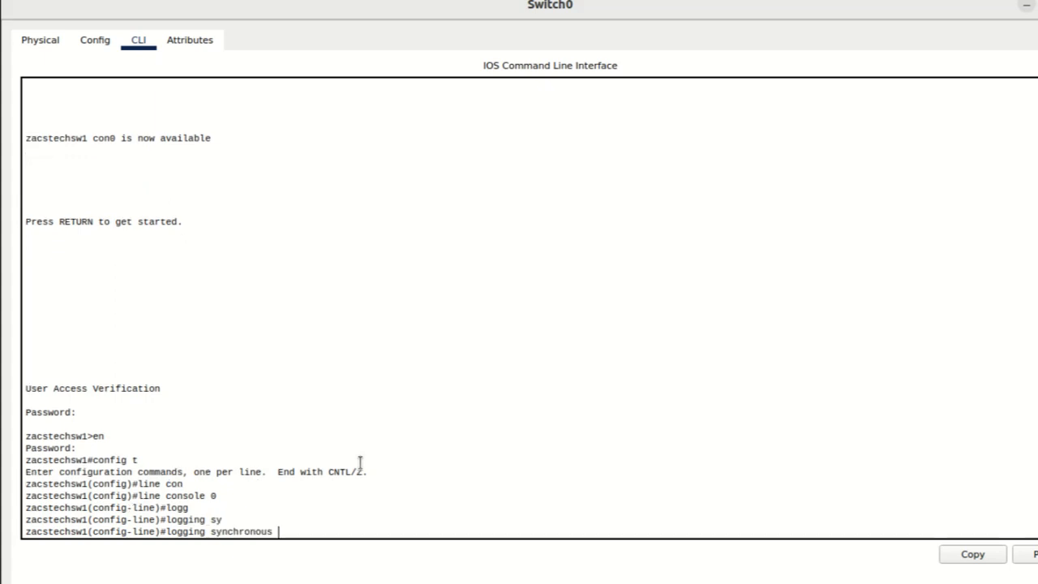
{"action": "key", "text": "Return"}
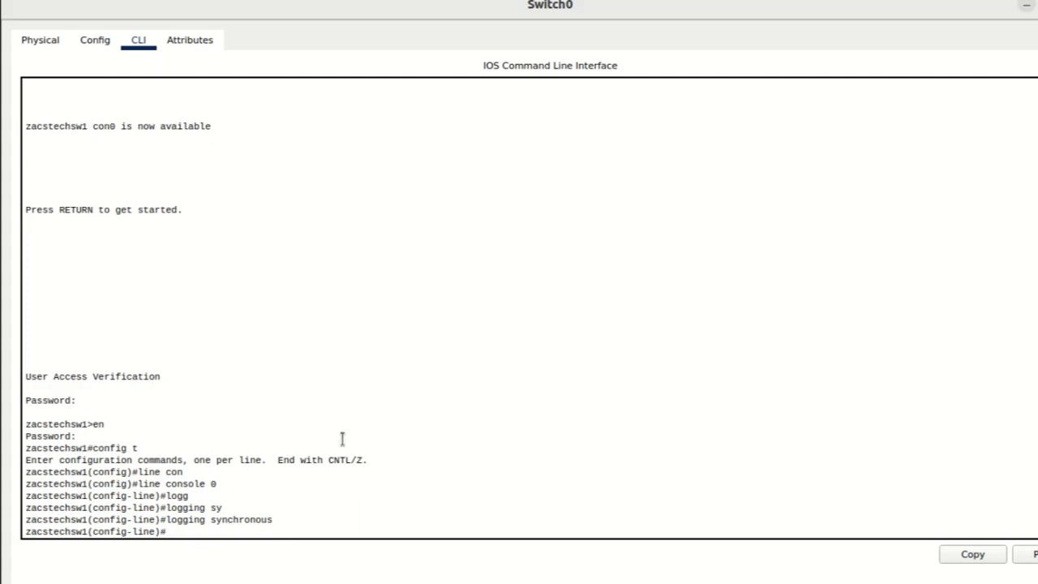
{"action": "type", "text": "exit"}
{"action": "key", "text": "Return"}
Step: Enable logging synchronous on VTY lines 0 to 15 and return to privileged EXEC mode
{"action": "type", "text": "line "}
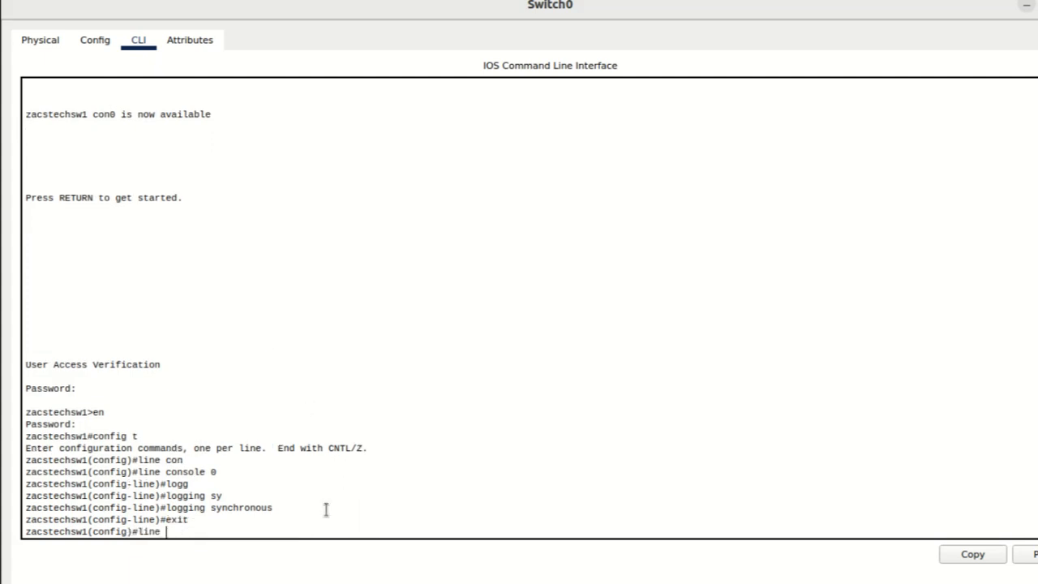
{"action": "type", "text": "vty 0 15"}
{"action": "key", "text": "Return"}
{"action": "type", "text": "logg"}
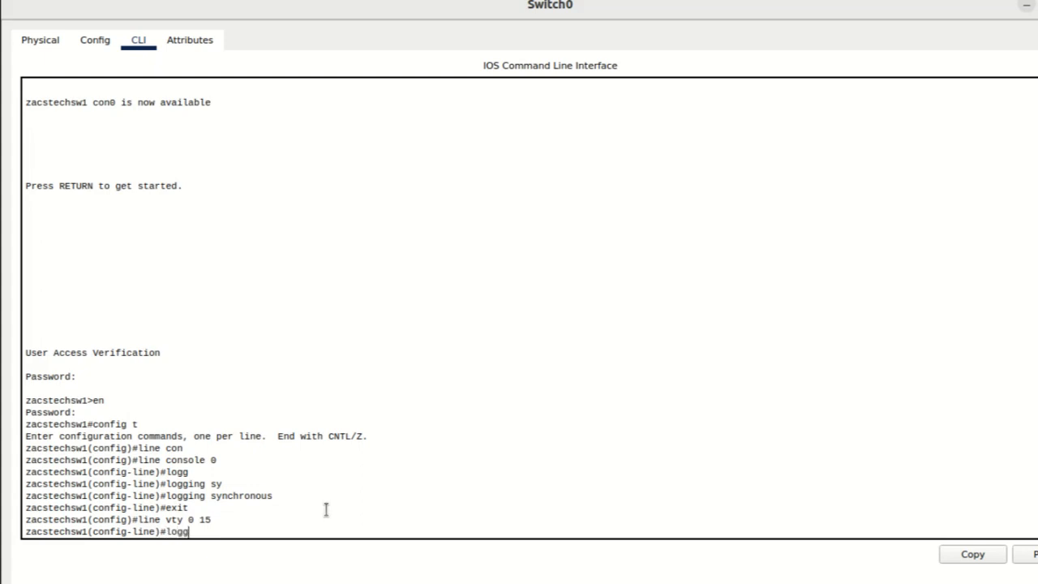
{"action": "key", "text": "Tab"}
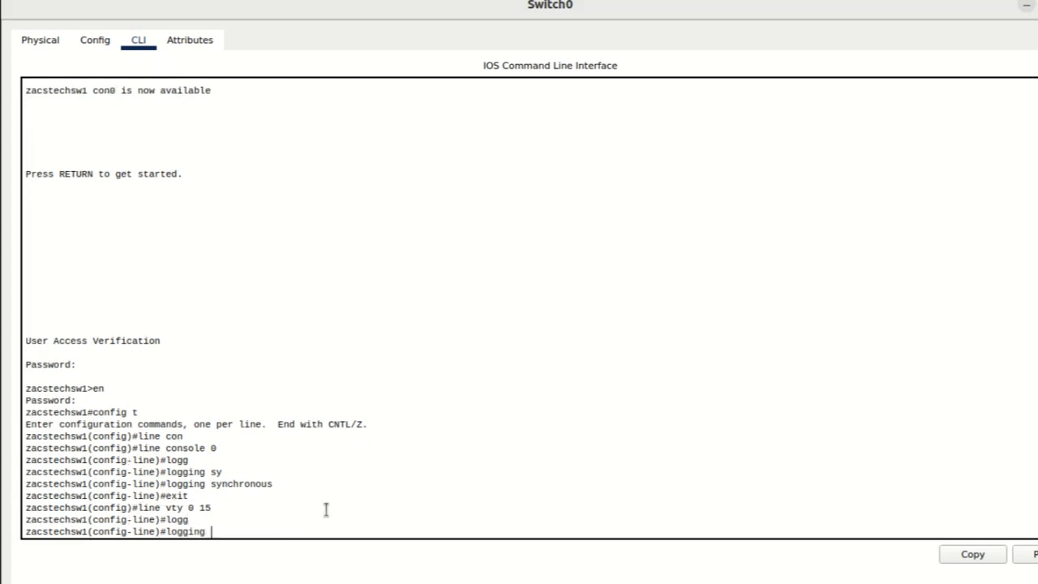
{"action": "type", "text": "sy"}
{"action": "key", "text": "Tab"}
{"action": "key", "text": "Return"}
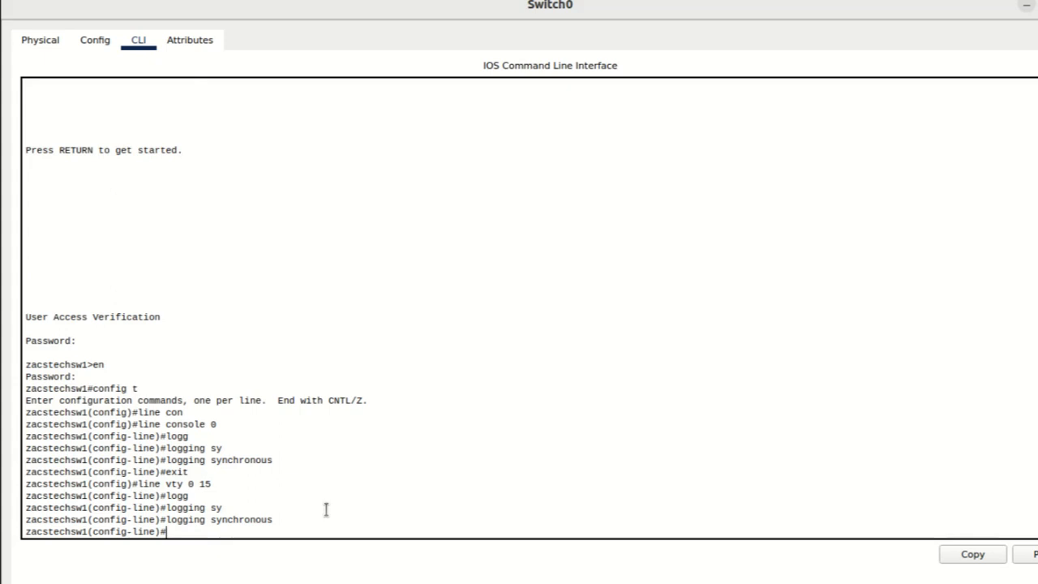
{"action": "type", "text": "exit"}
{"action": "key", "text": "Return"}
{"action": "type", "text": "exit"}
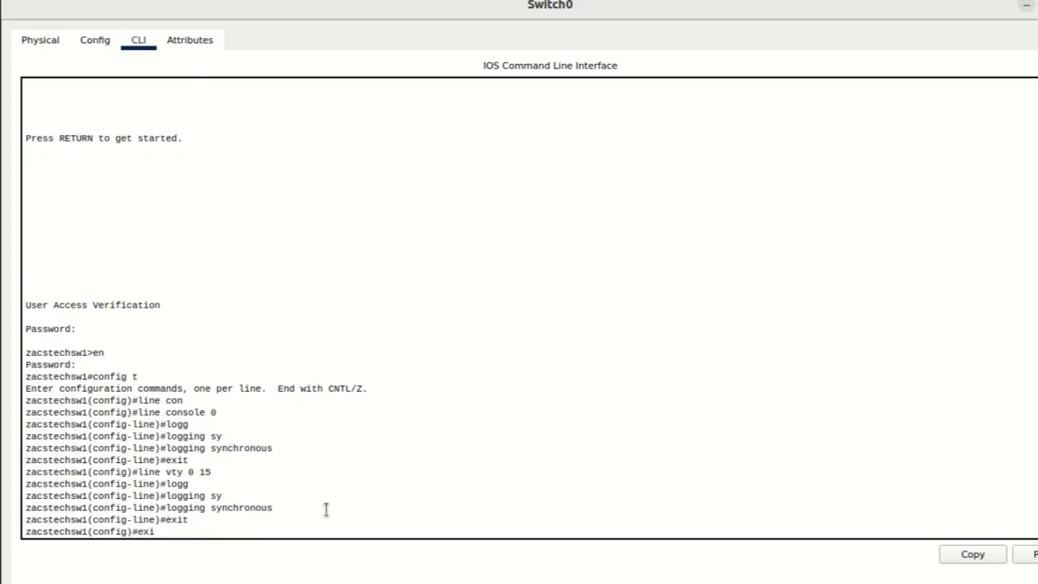
{"action": "key", "text": "Return"}
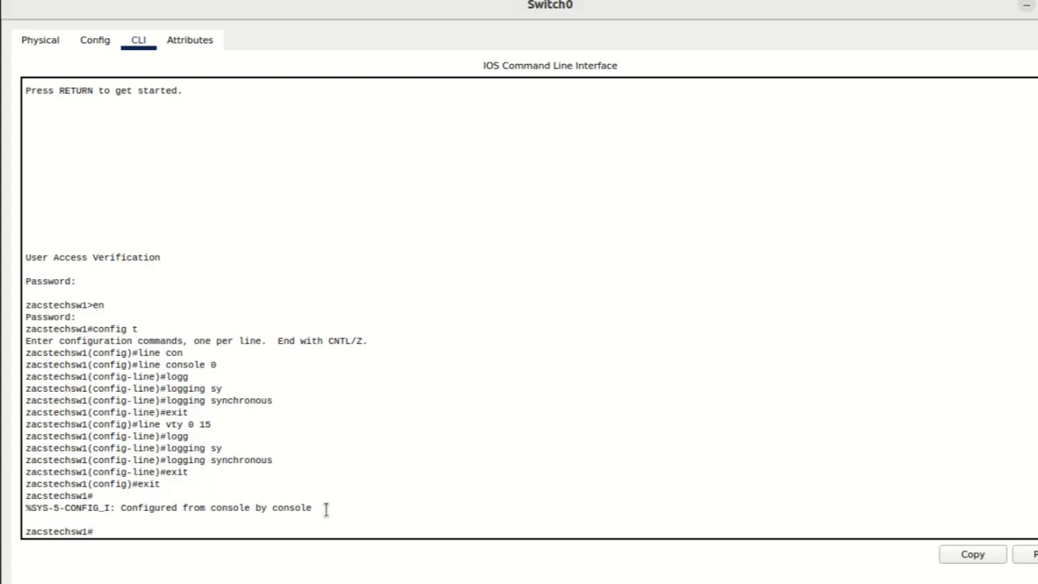
Step: Run the invalid command prot to test how the switch handles a mistyped command
{"action": "type", "text": "prot"}
{"action": "key", "text": "Return"}
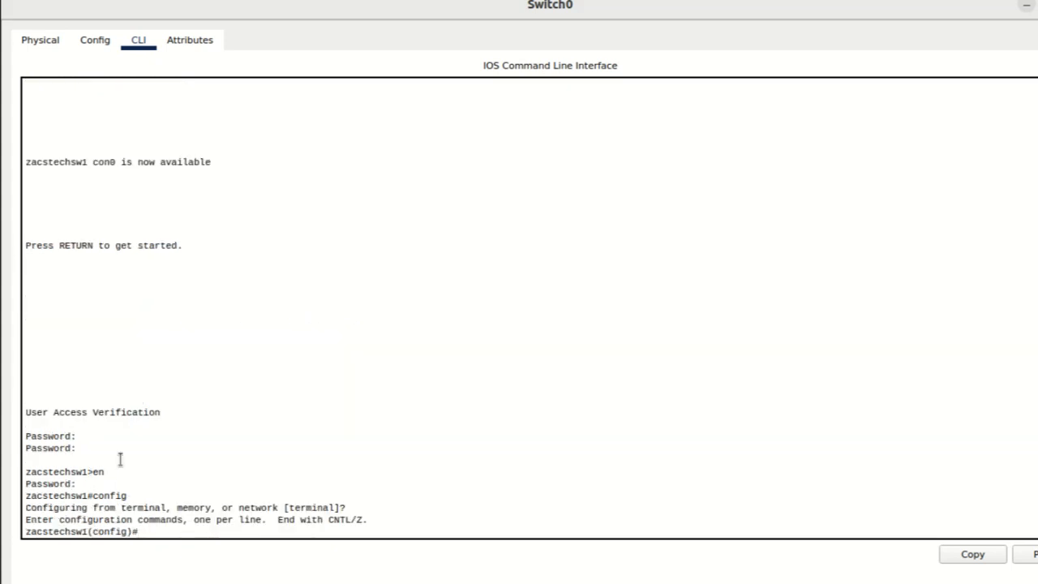
Step: Disable DNS lookup of mistyped commands with no ip domain-lookup and exit global configuration mode
{"action": "type", "text": "no ip domain-l"}
{"action": "key", "text": "Tab"}
{"action": "key", "text": "Return"}
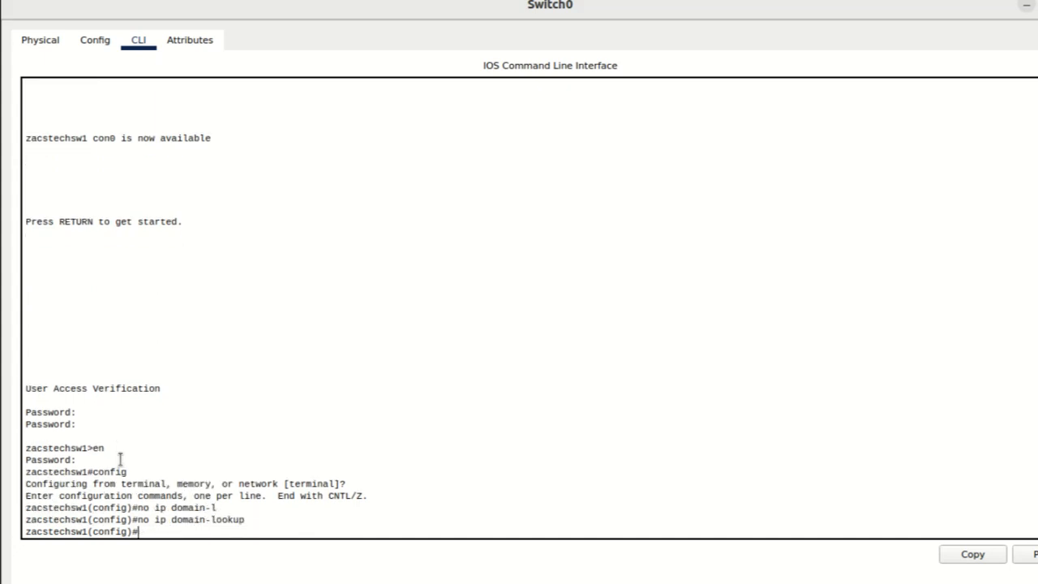
{"action": "type", "text": "exit"}
{"action": "key", "text": "Return"}
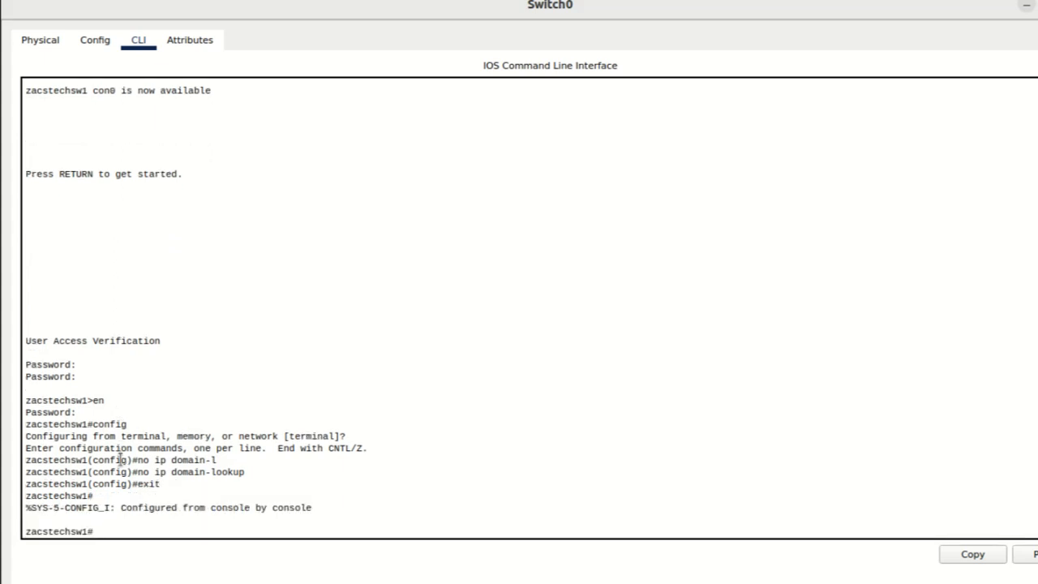
Step: Run the invalid command prot again to check the switch's response with domain lookup disabled
{"action": "type", "text": "prot"}
{"action": "key", "text": "Return"}
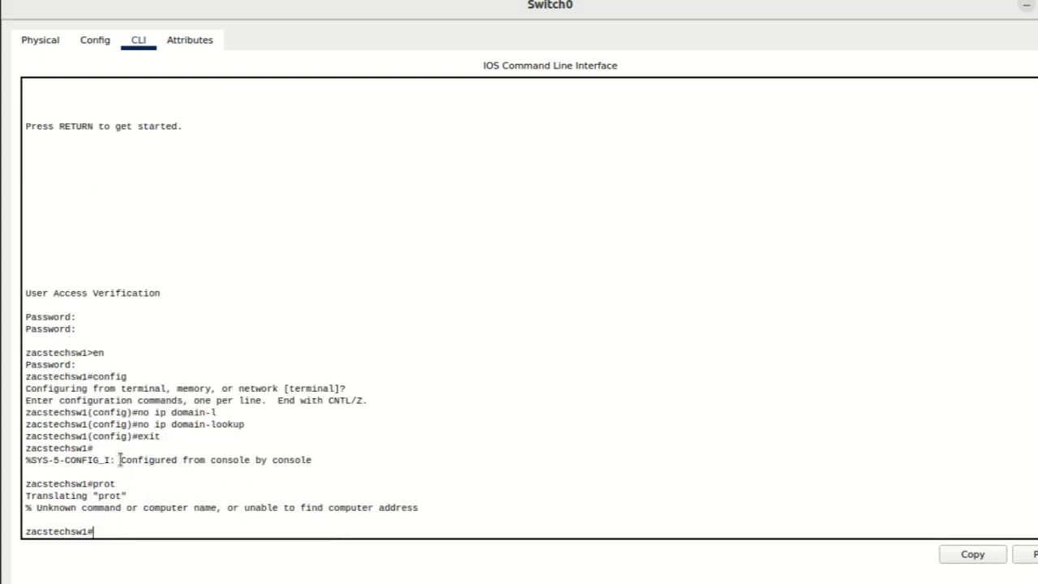